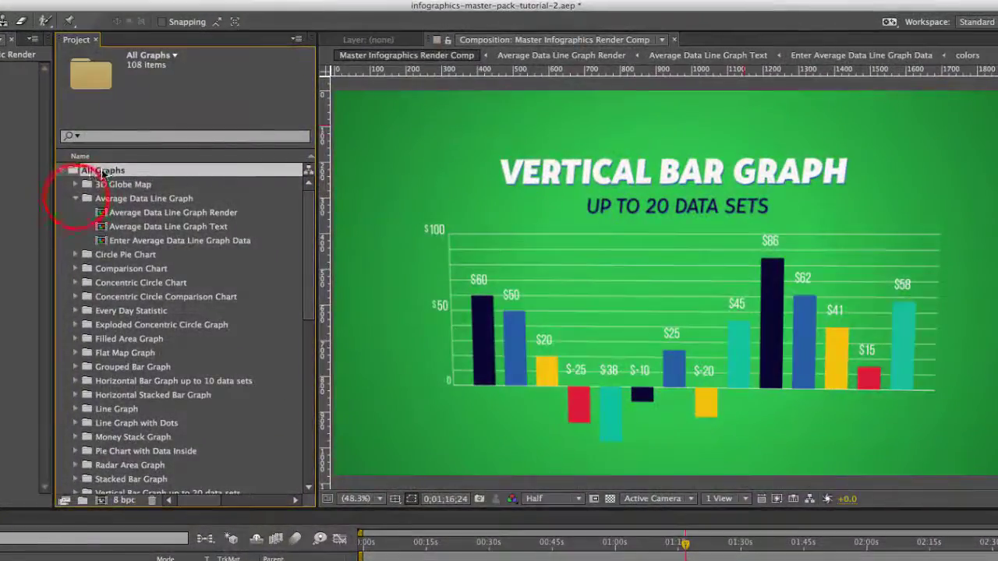
Open the Vertical Bar Graph Render composition from the "Vertical Bar Graph up to 20 data sets" project folder.
click(76, 198)
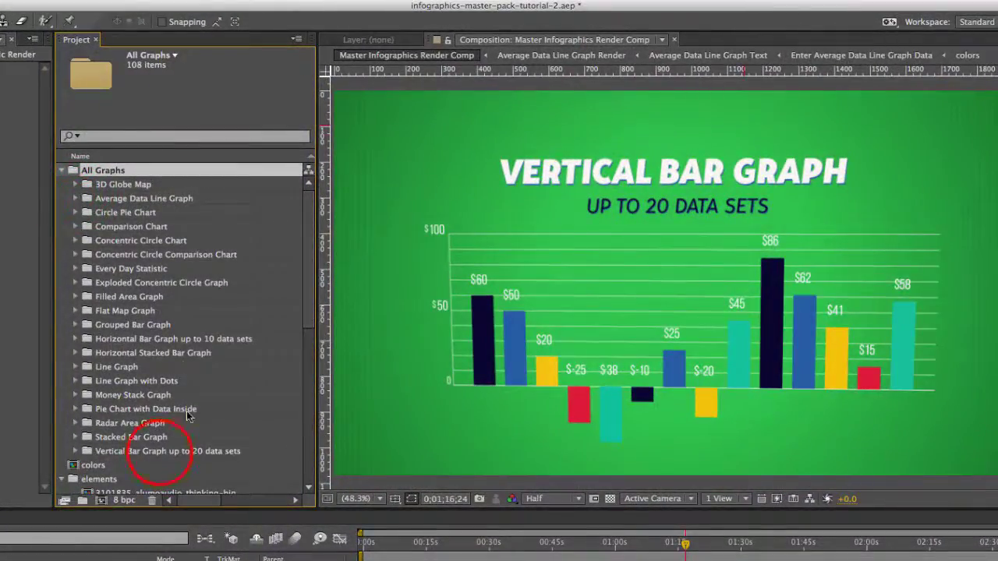
click(156, 453)
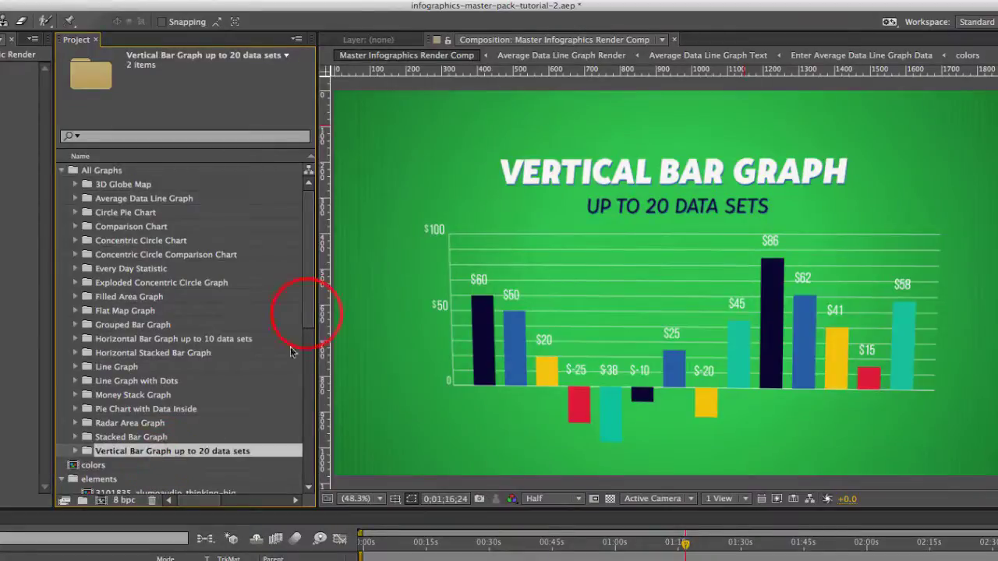
drag(308, 314, 308, 352)
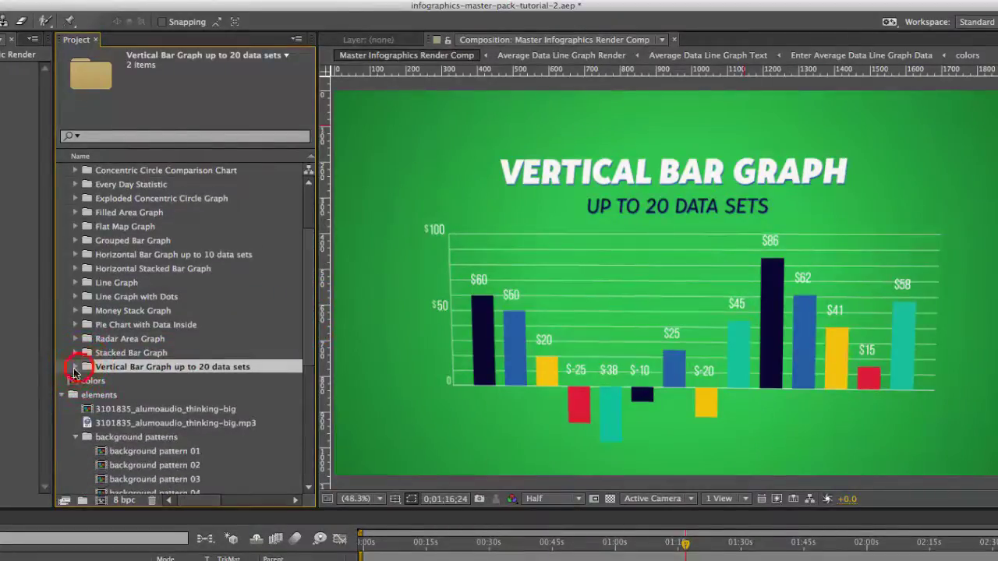
click(75, 367)
double_click(144, 397)
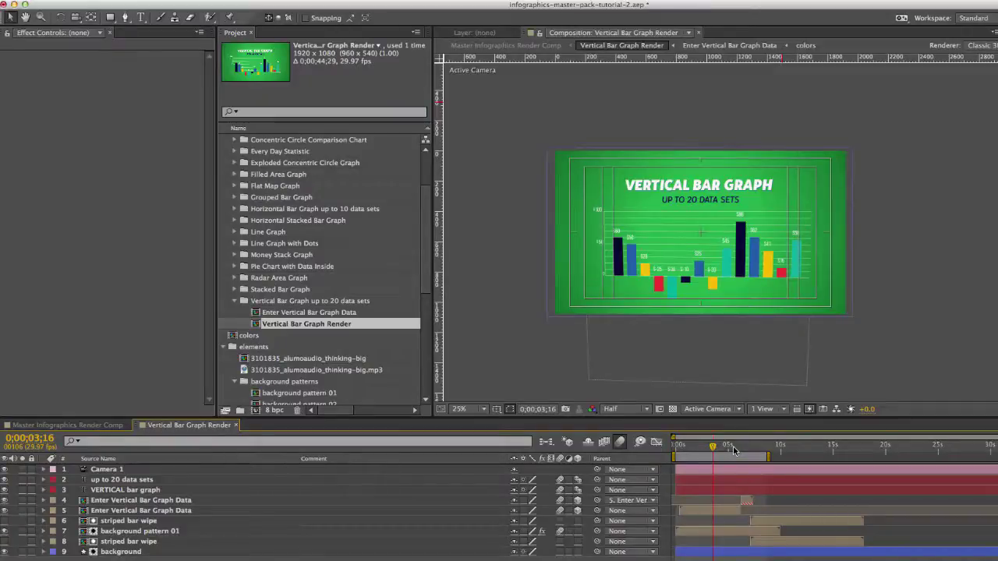
Inspect the Camera 1 layer of the render composition by expanding and collapsing its properties.
click(105, 471)
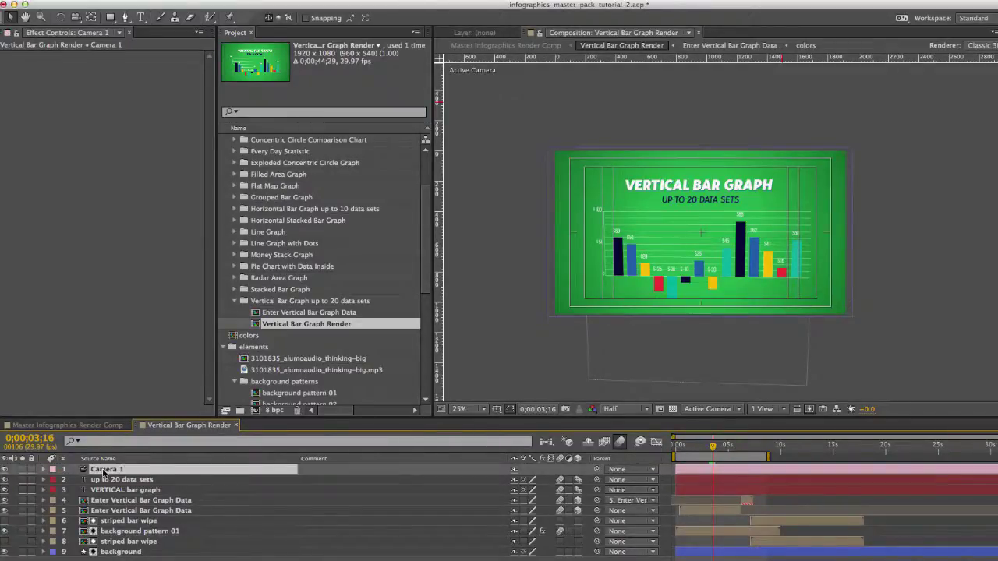
click(45, 469)
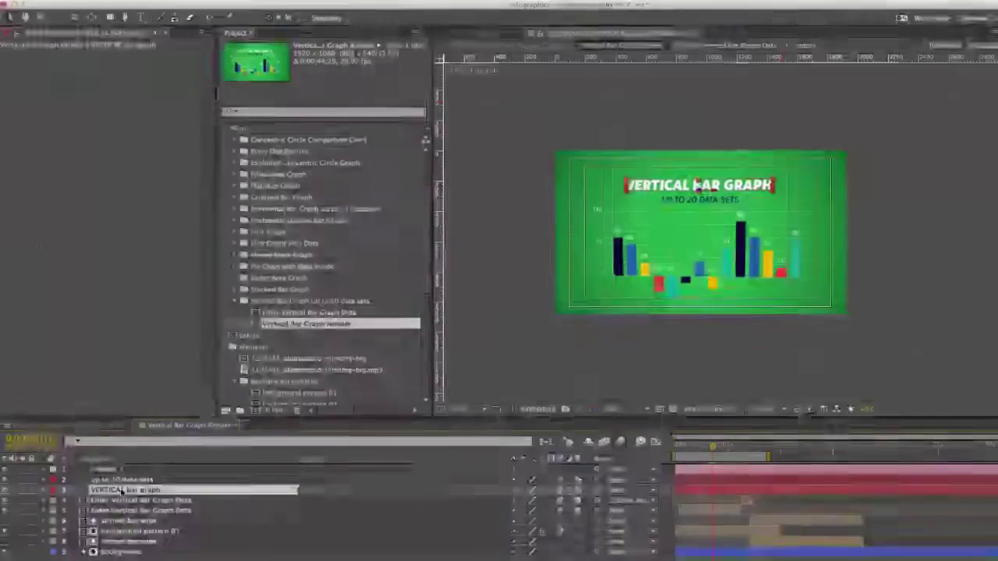
click(45, 470)
Replace the text of the "VERTICAL bar graph" title layer with "YOUR TEXT HERE".
click(121, 490)
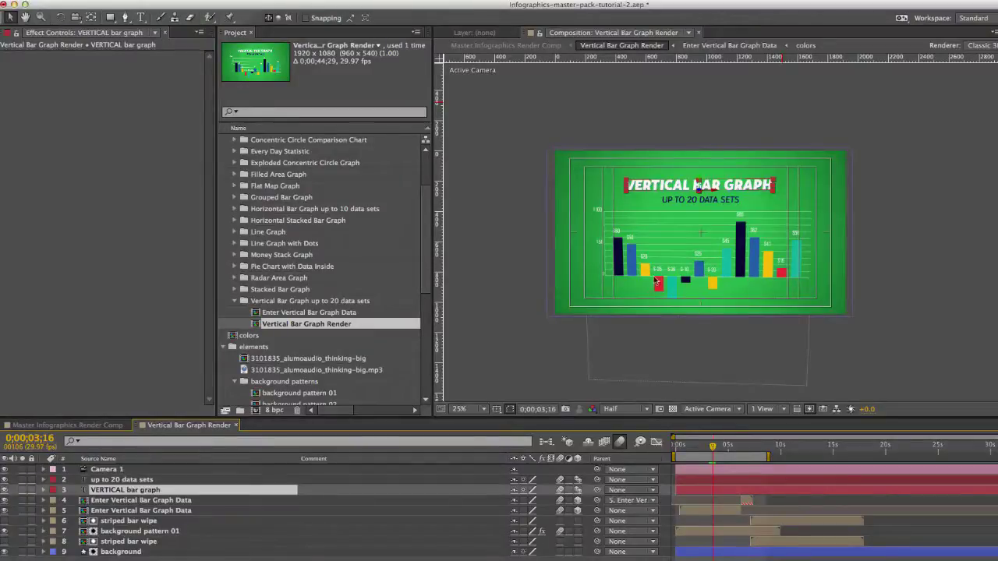
double_click(115, 492)
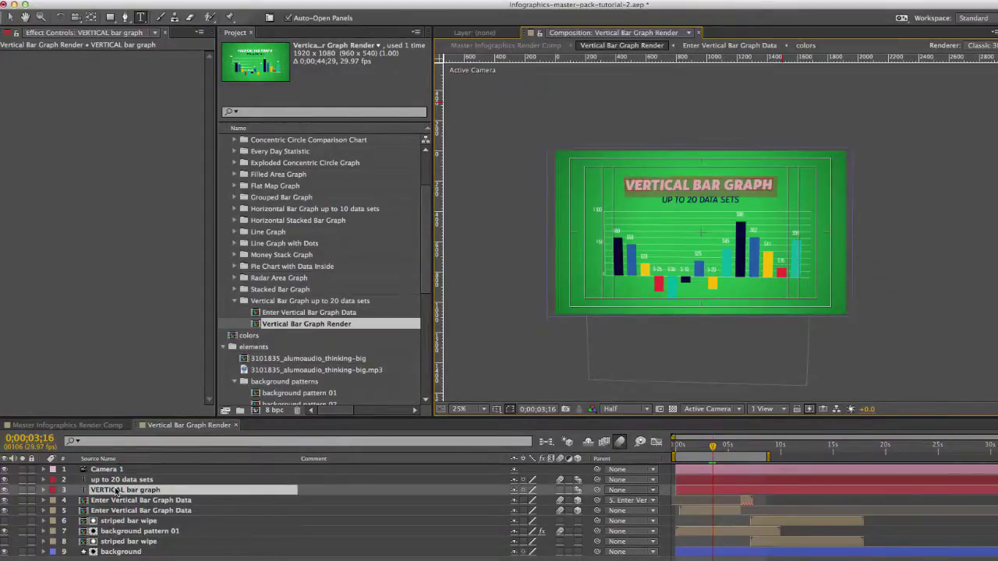
text(Y)
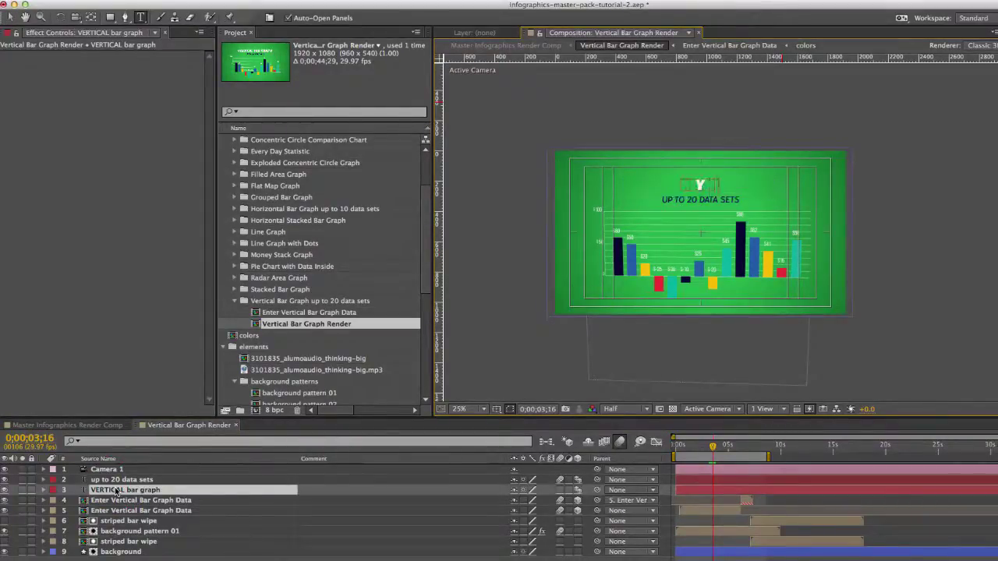
text(OUR TEX)
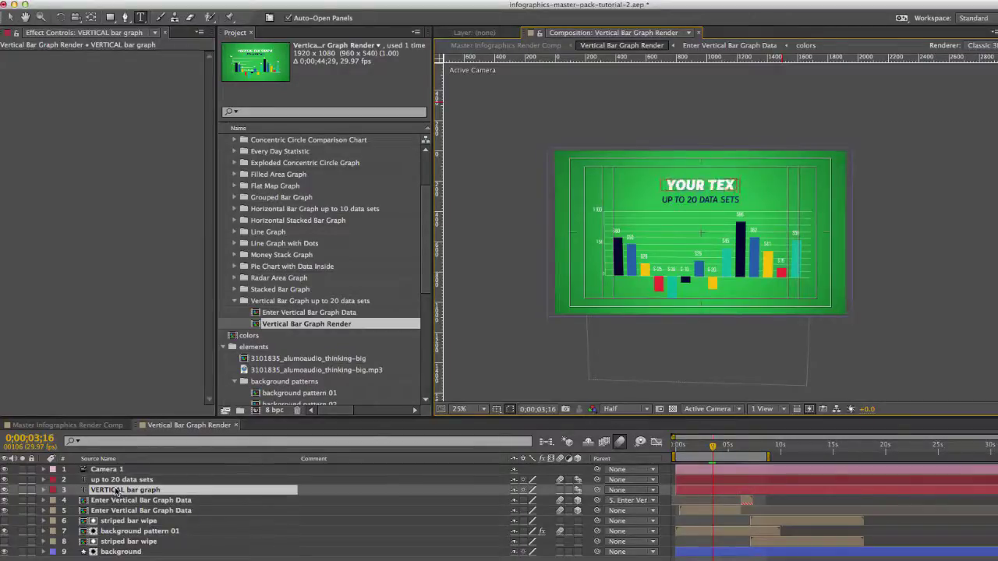
text(T HERE)
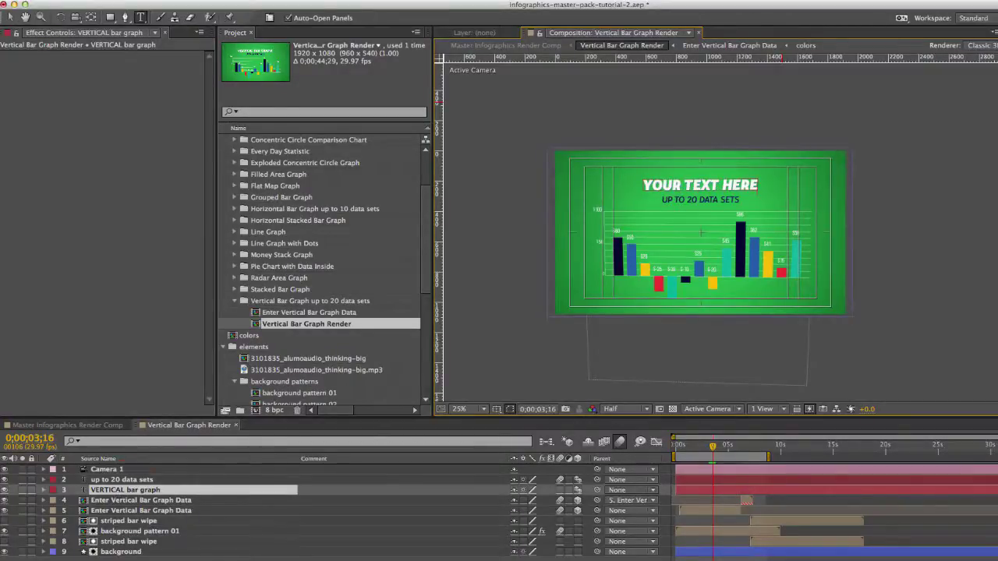
click(145, 489)
Display the character formatting settings of the "YOUR TEXT HERE" title layer.
click(128, 491)
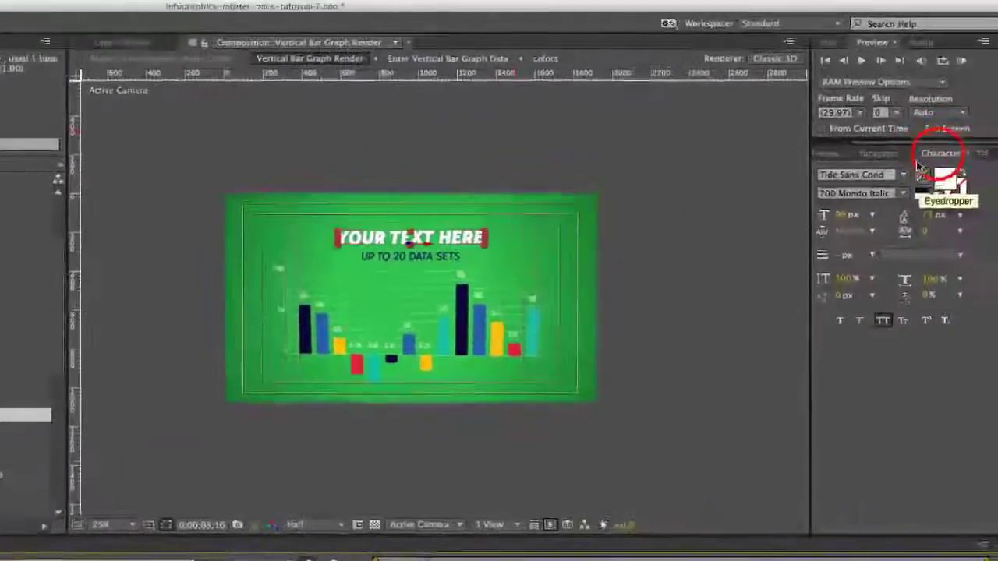
click(932, 156)
click(799, 246)
click(791, 247)
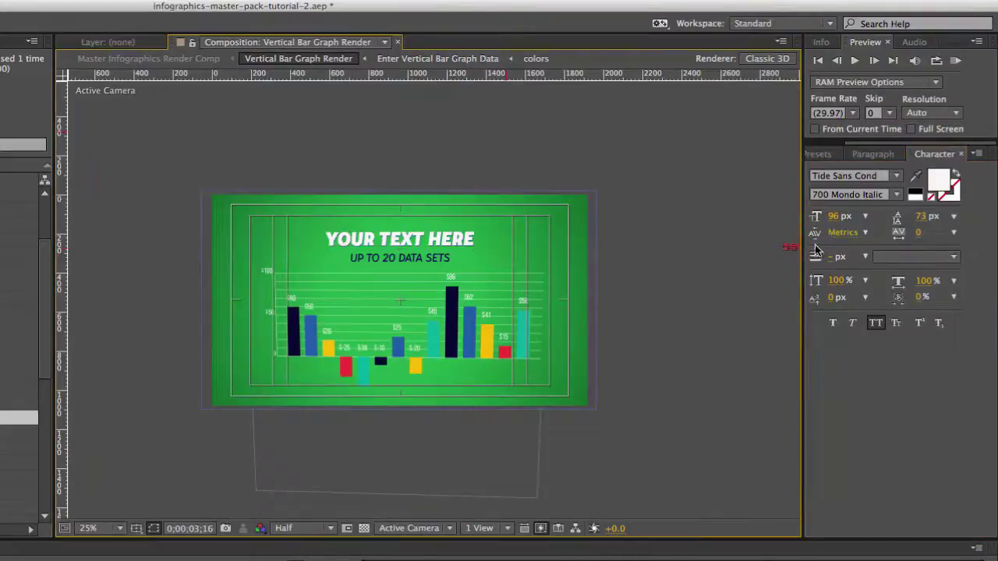
click(767, 232)
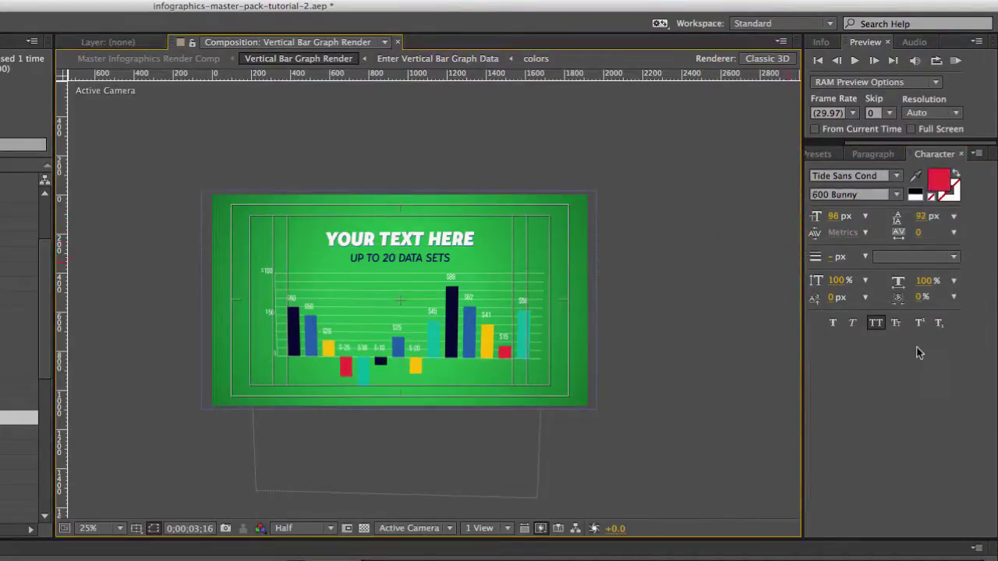
Turn All Caps off for the "YOUR TEXT HERE" title and back on.
click(874, 328)
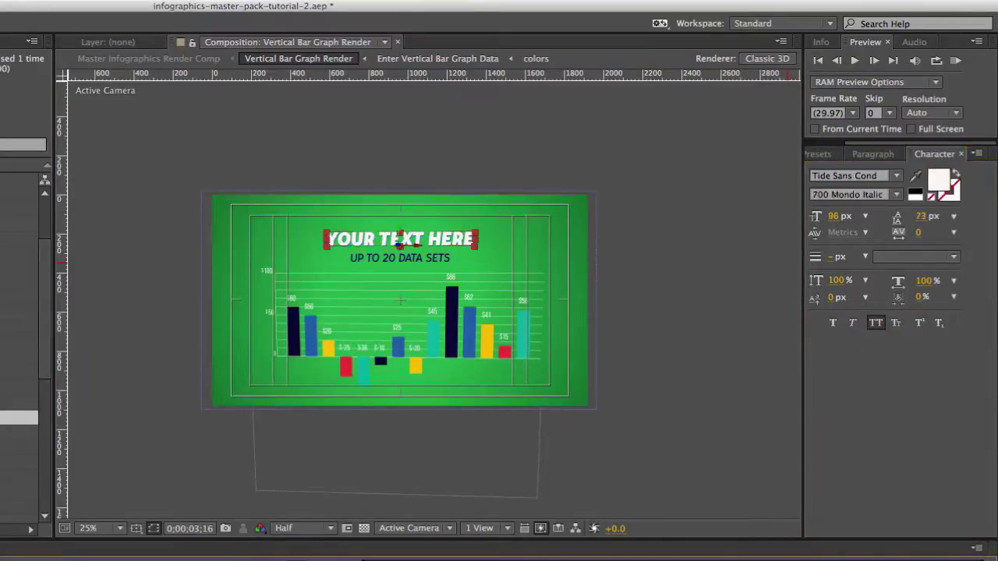
click(874, 328)
click(878, 328)
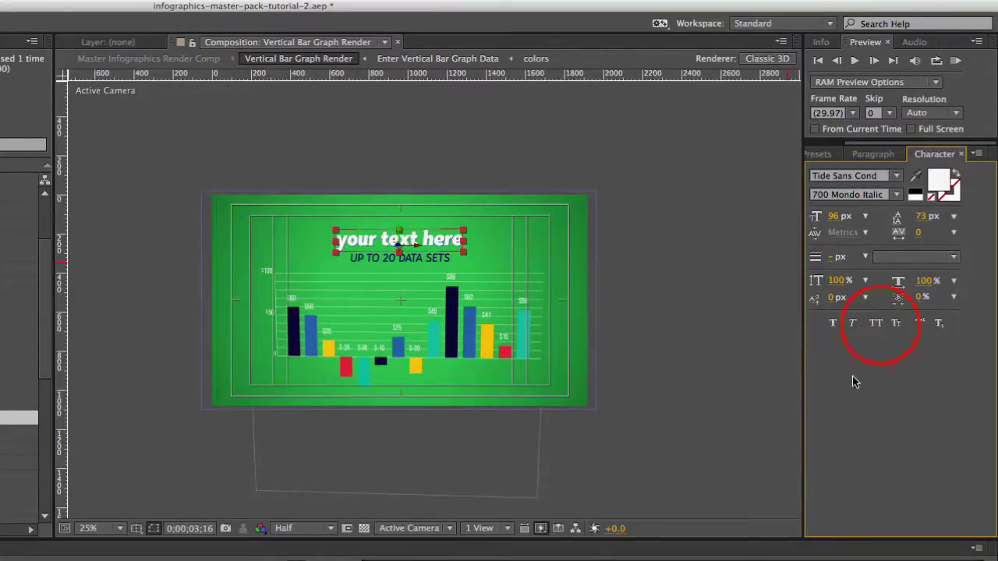
click(878, 326)
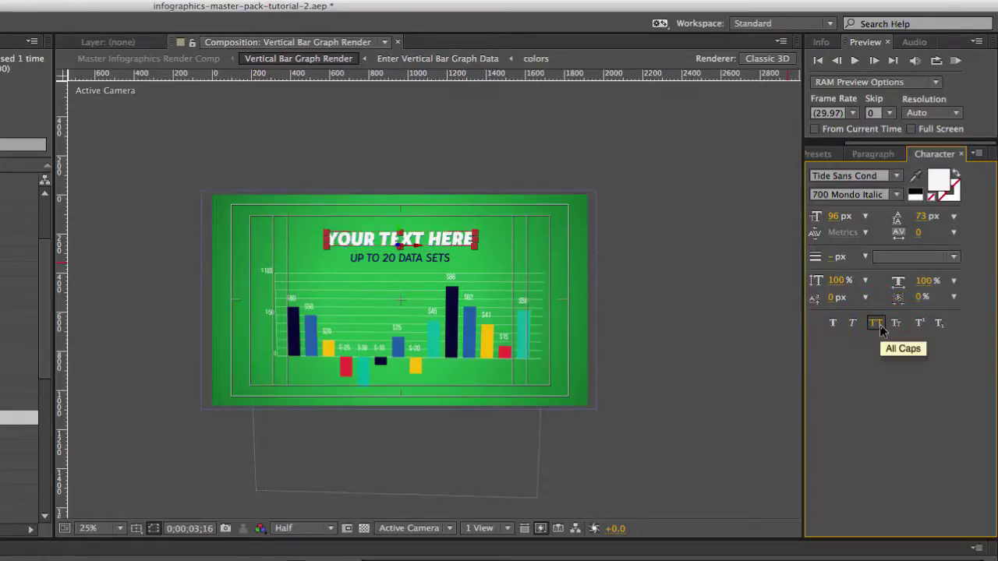
Compare the two Enter Vertical Bar Graph Data layers by selecting each and scrubbing the timeline to 0;00;06;19.
click(96, 460)
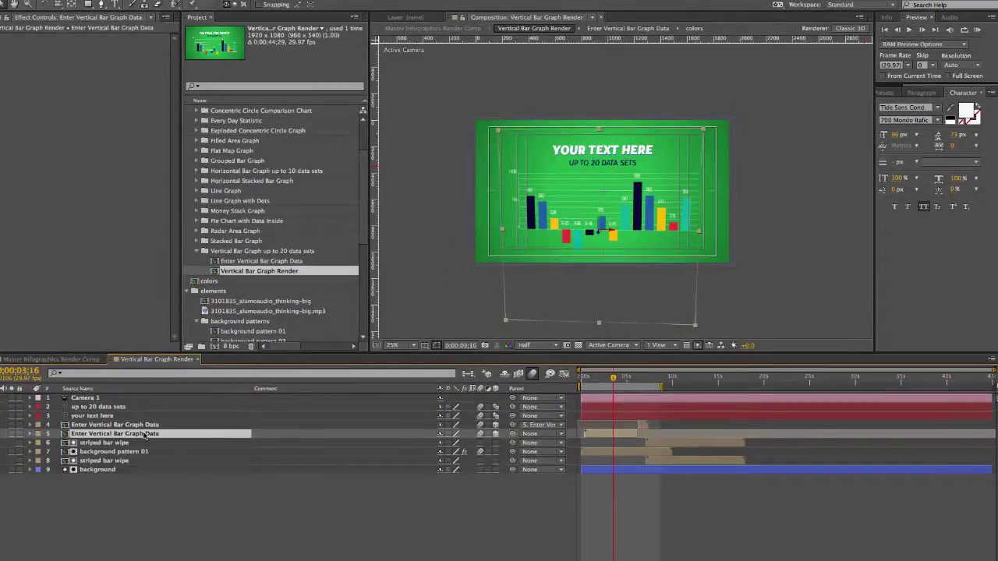
click(118, 425)
click(116, 435)
click(621, 378)
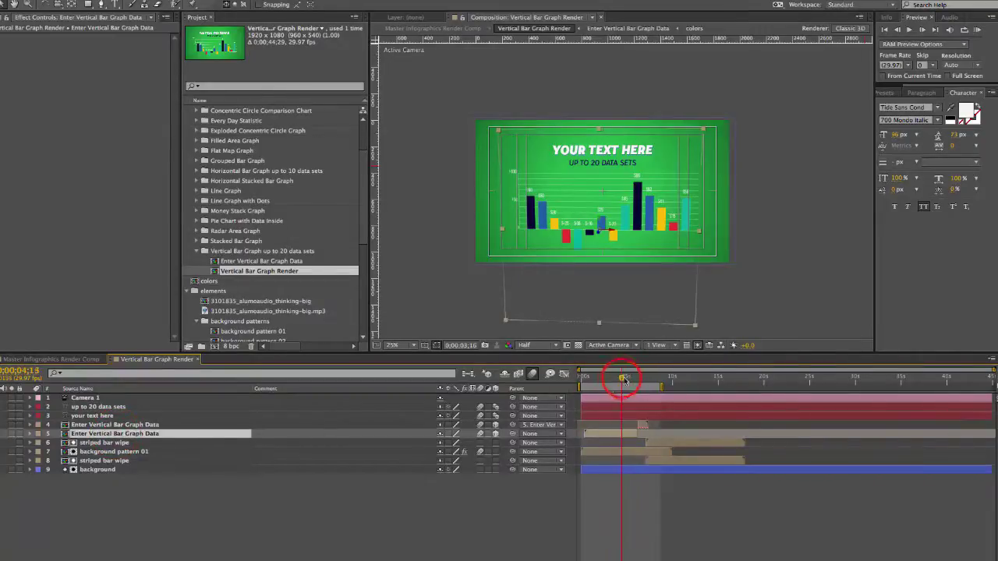
drag(633, 380, 635, 380)
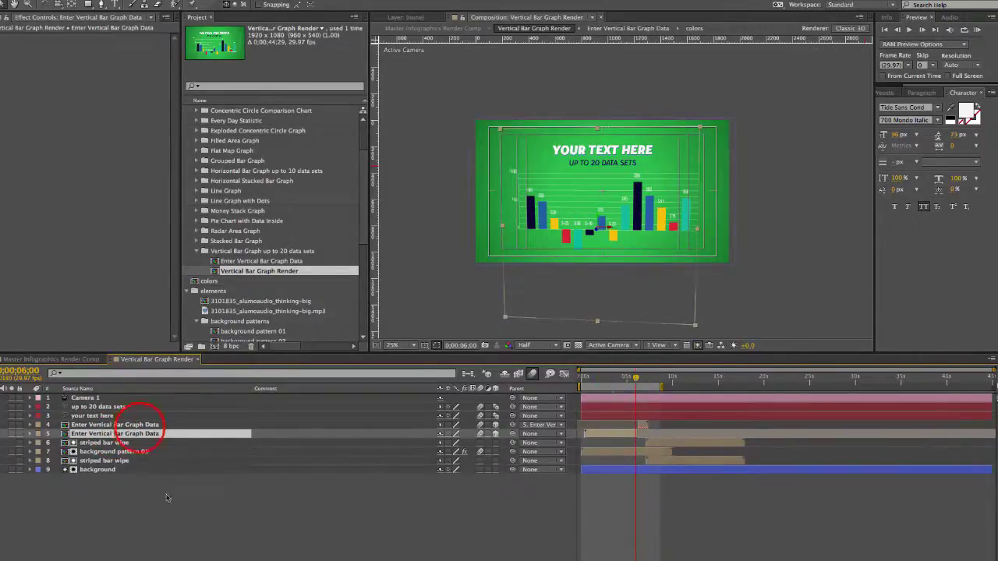
click(137, 427)
click(641, 380)
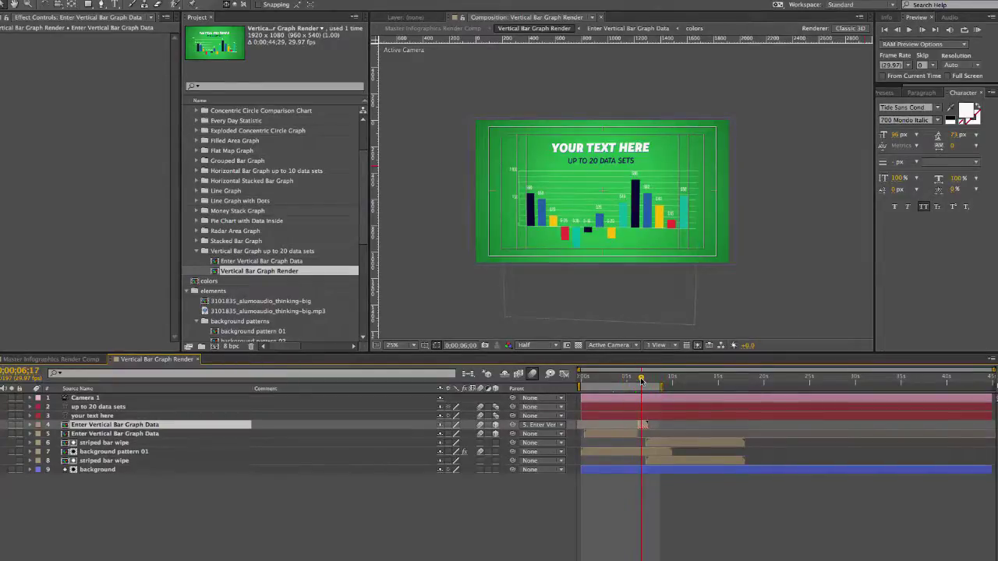
click(641, 380)
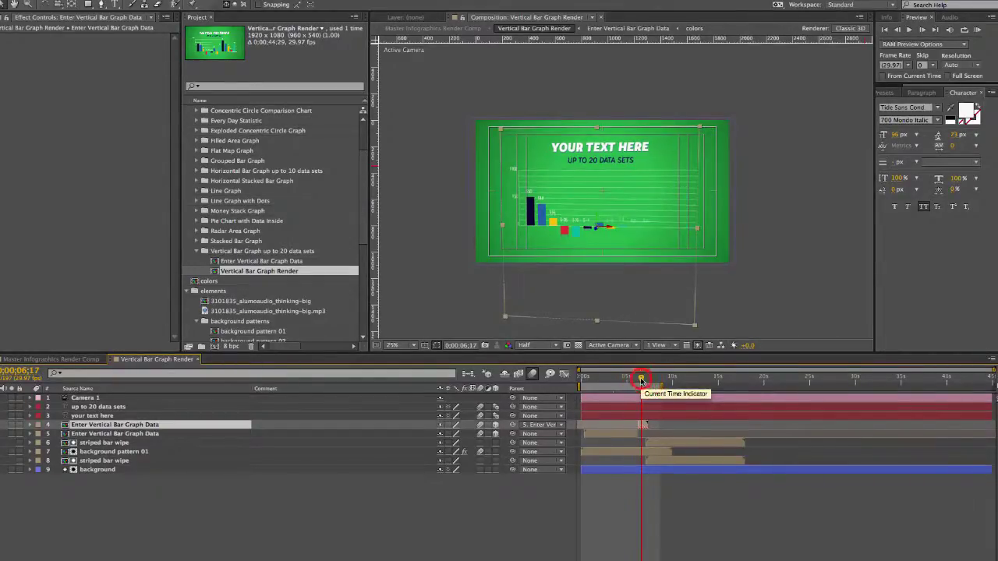
drag(641, 380, 644, 381)
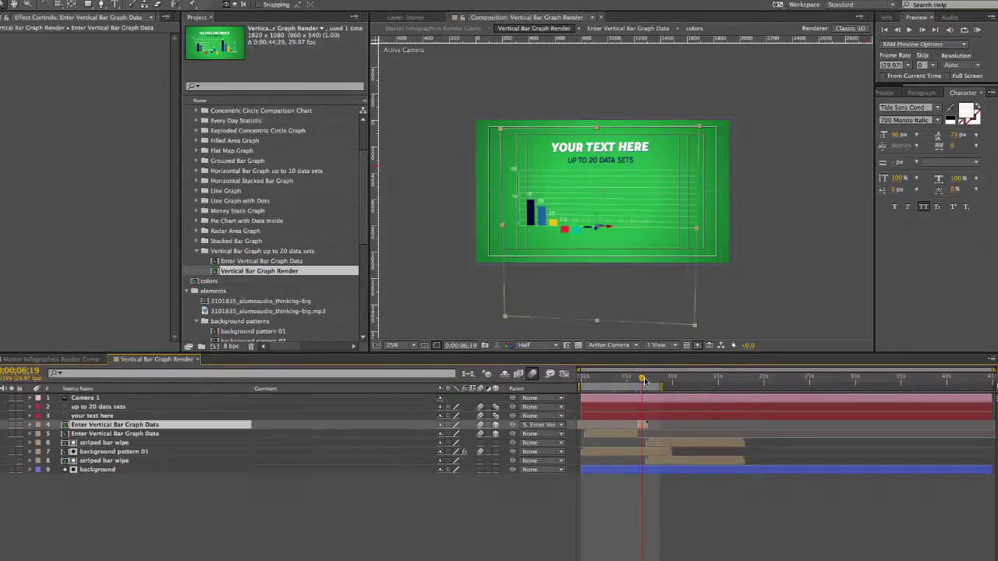
Open the Enter Vertical Bar Graph Data composition and locate it in its project folder.
click(137, 436)
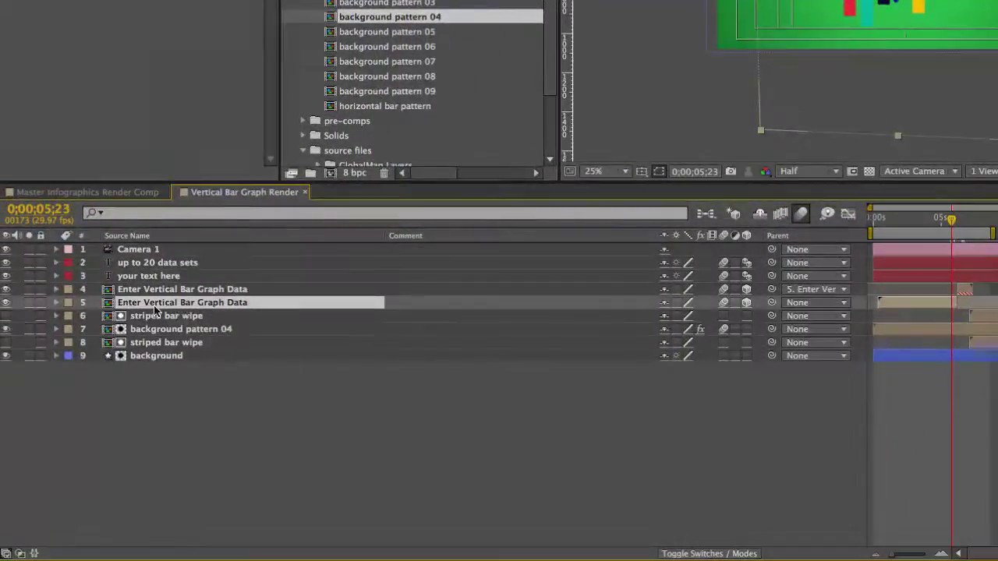
click(228, 307)
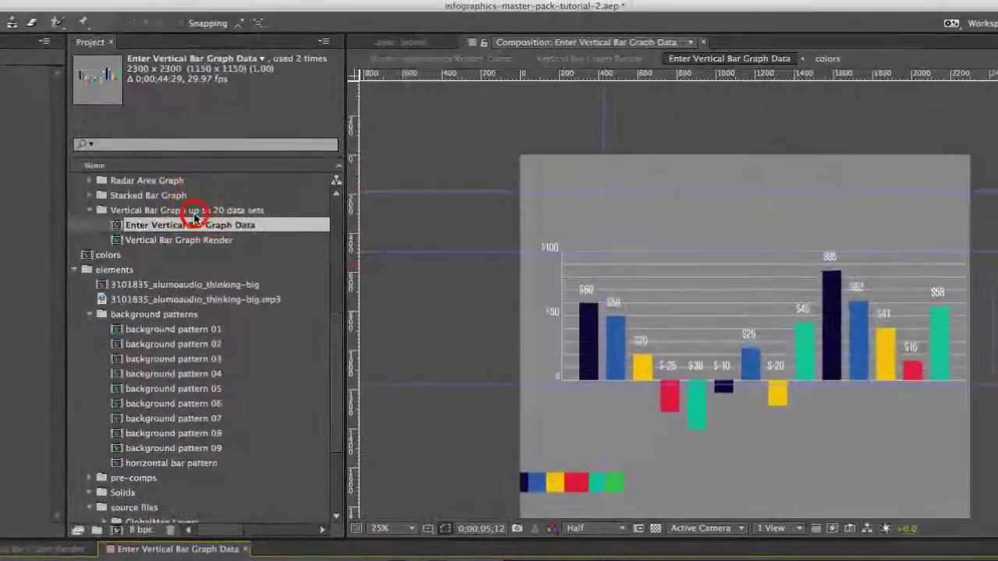
click(195, 213)
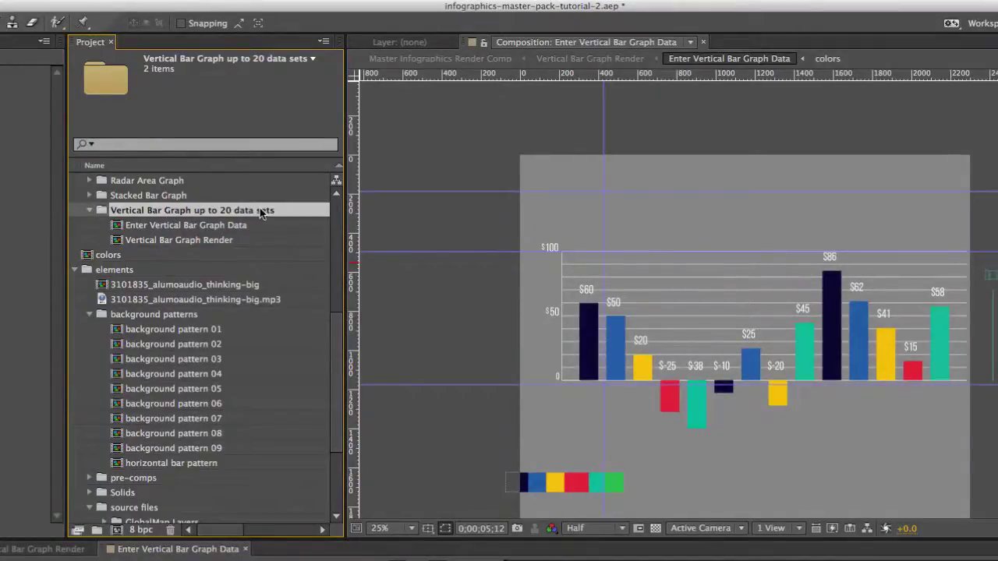
click(209, 238)
click(212, 226)
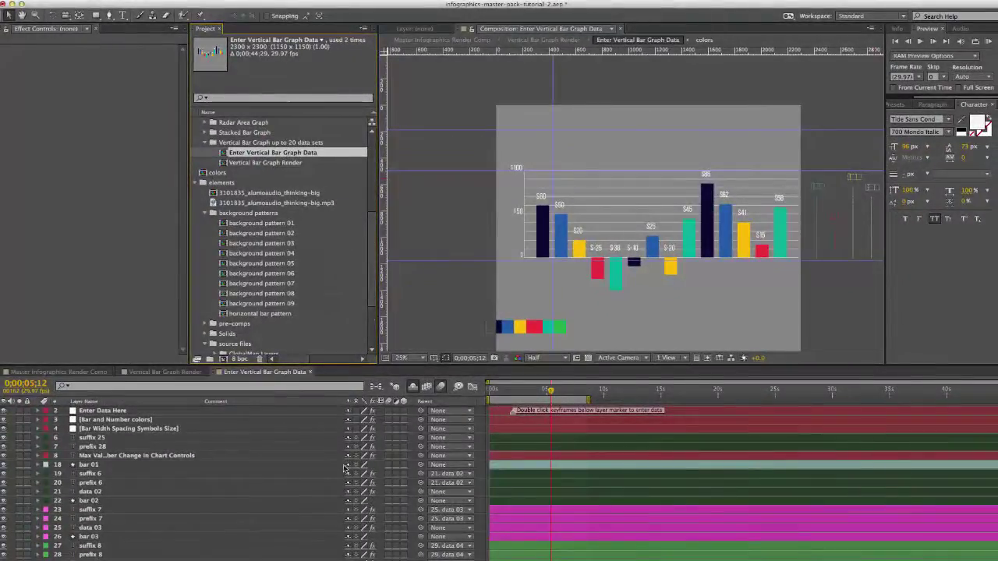
Set the graph's maximum value to 500 on the Enter Data Here layer and move the baseline guide slightly below the zero line.
click(104, 411)
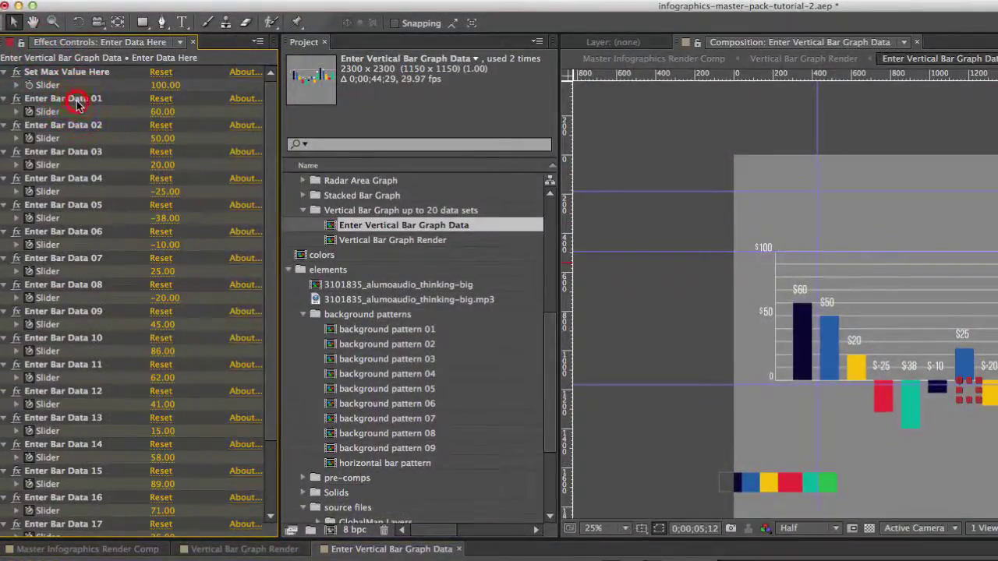
click(77, 100)
click(82, 126)
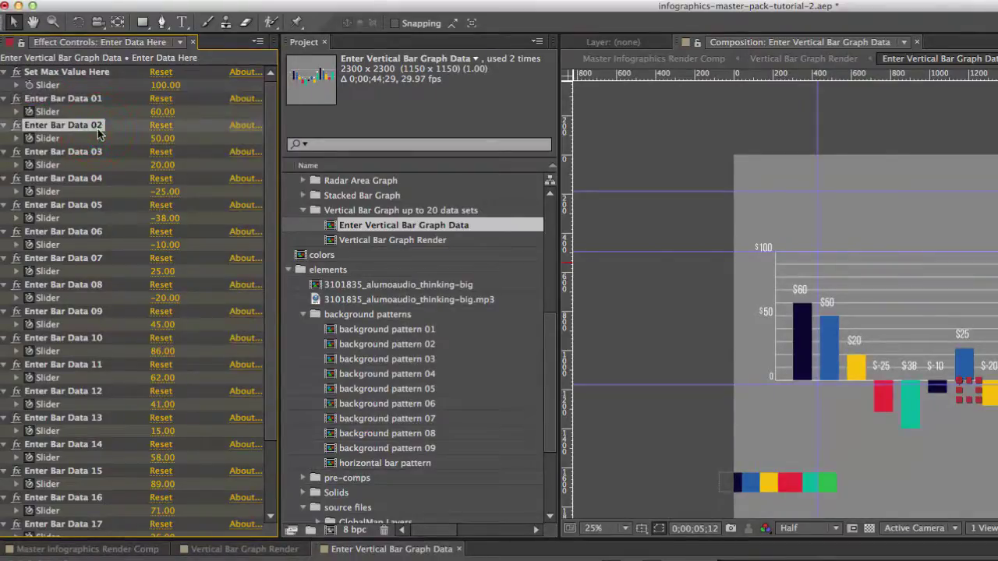
click(66, 72)
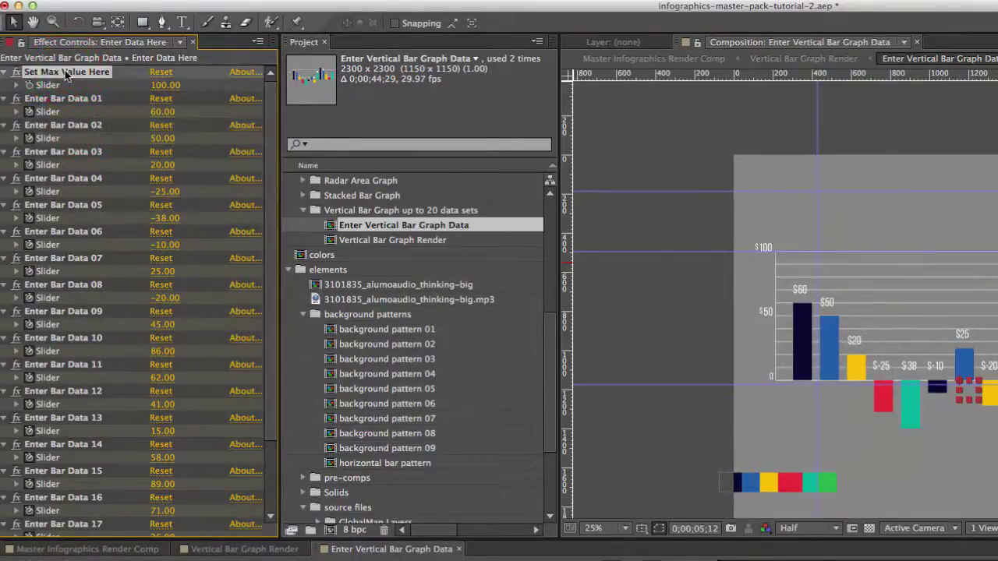
click(165, 85)
text(500)
key(Return)
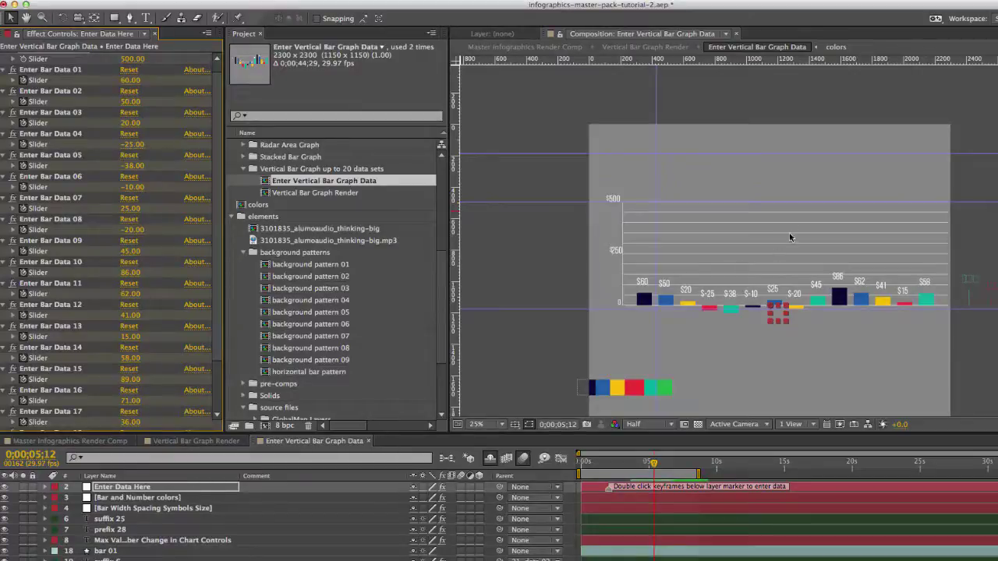
drag(708, 310, 724, 334)
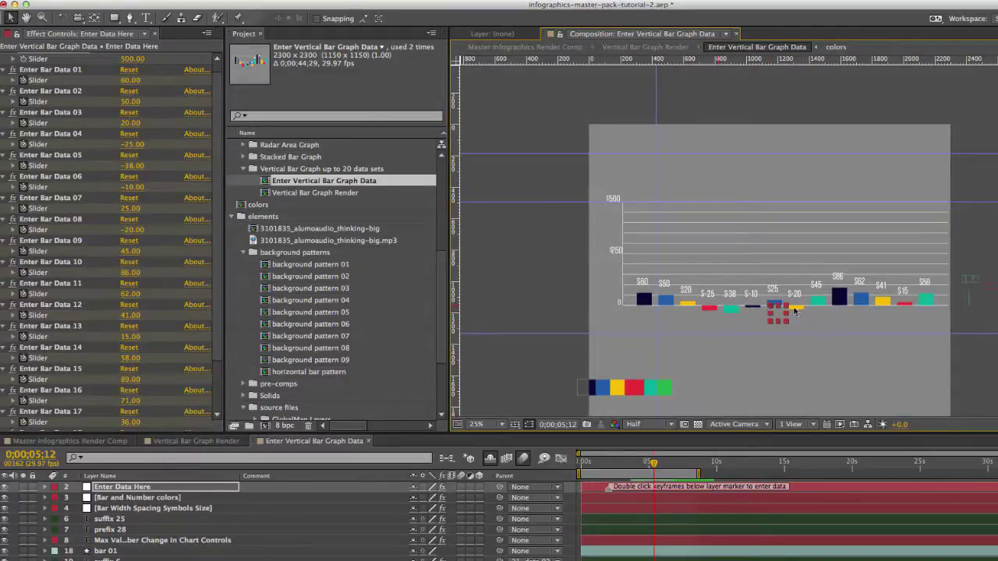
Reveal the keyframed bar data sliders of the Enter Data Here layer in the timeline.
click(113, 487)
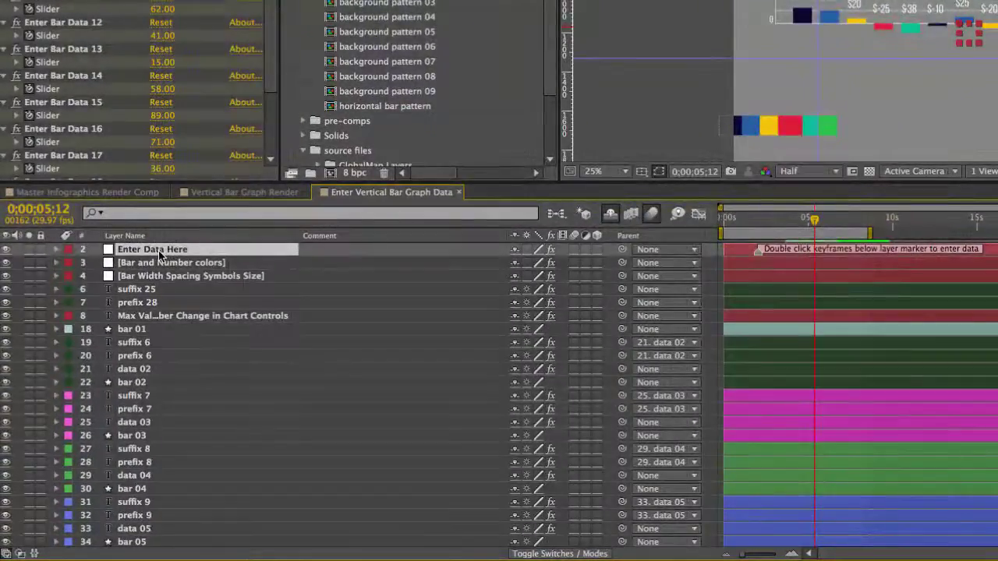
key(u)
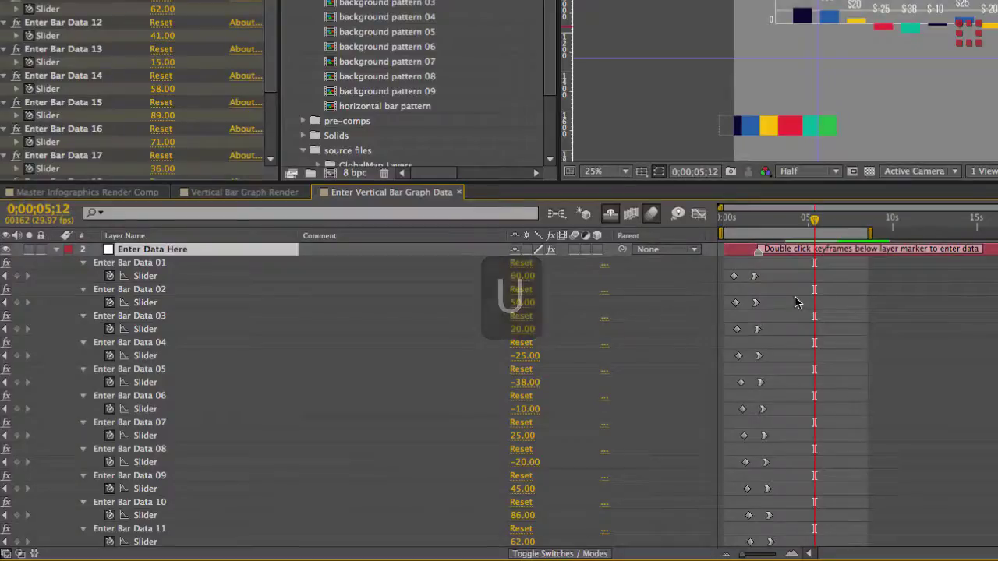
mouse_move(754, 281)
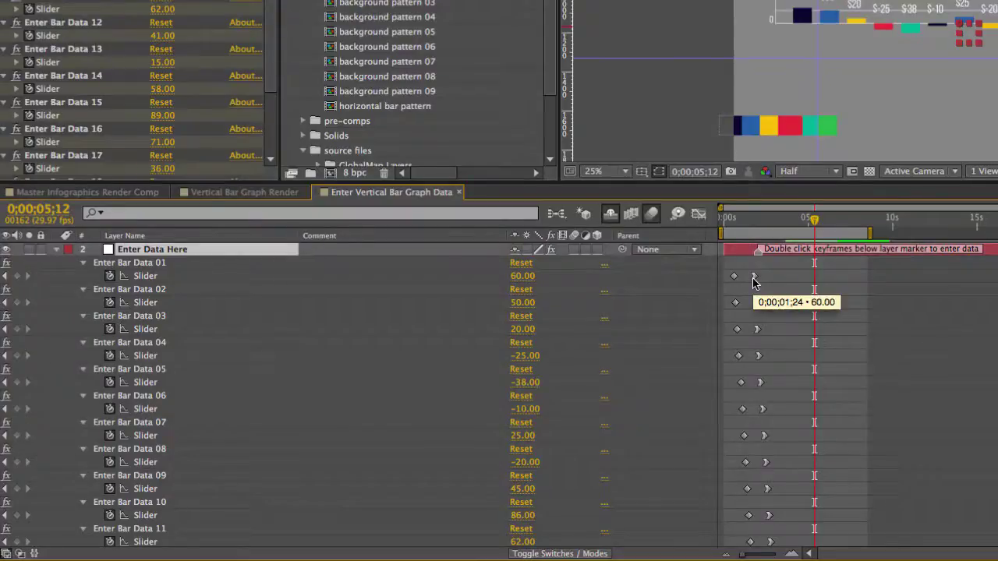
Set the ending keyframe of Enter Bar Data 01 to 450, then collapse the Enter Data Here layer.
click(156, 316)
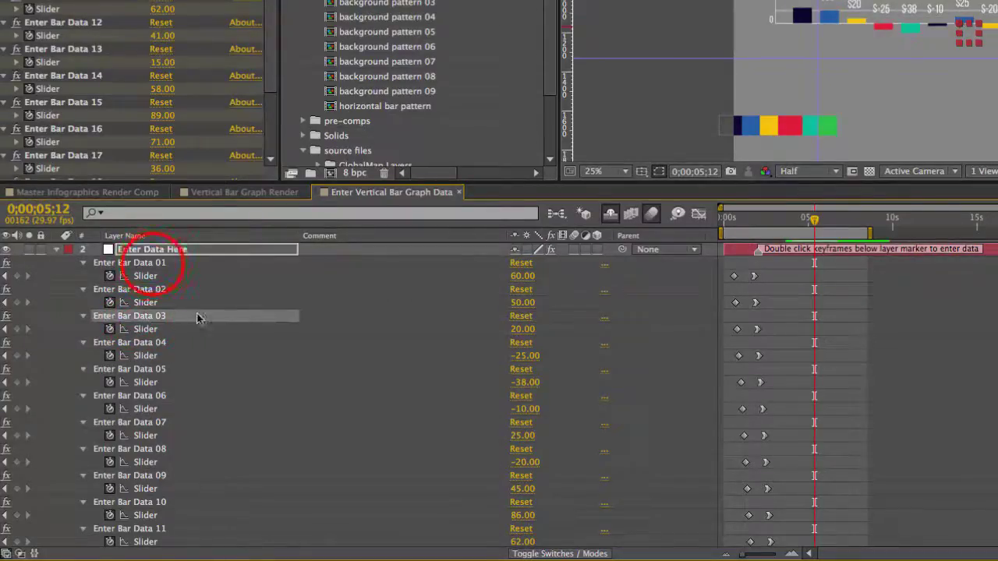
click(156, 263)
click(754, 277)
double_click(753, 278)
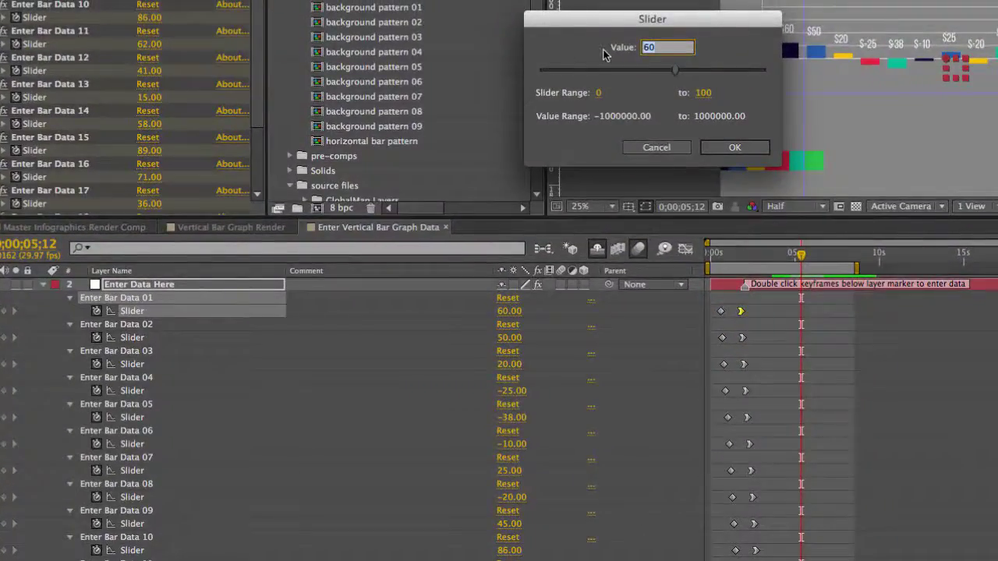
text(650)
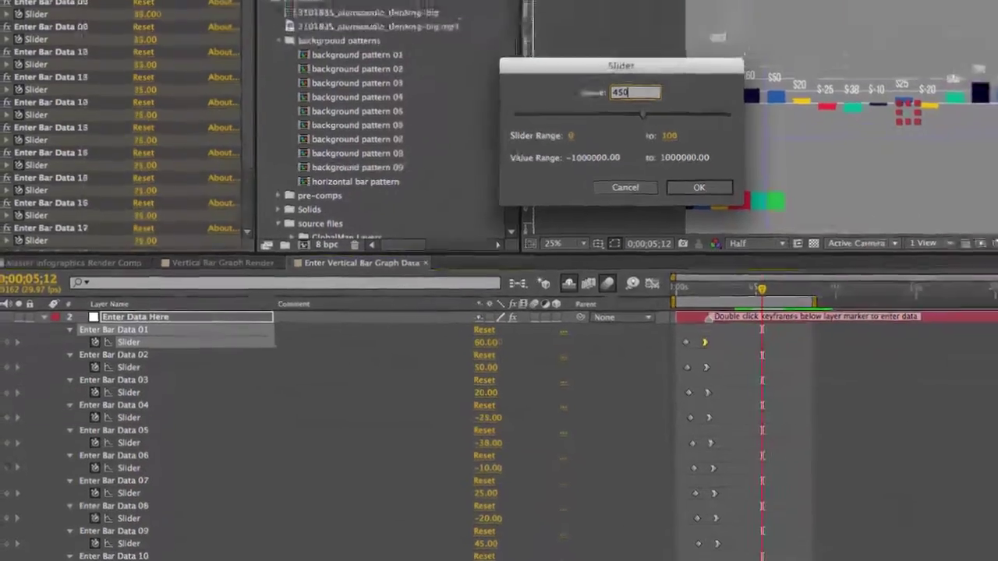
key(Return)
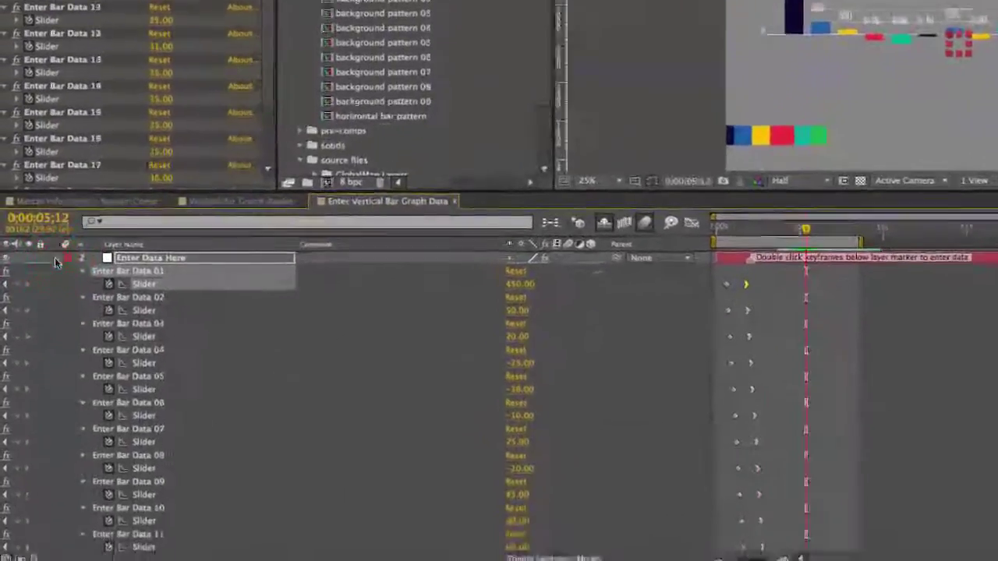
click(47, 390)
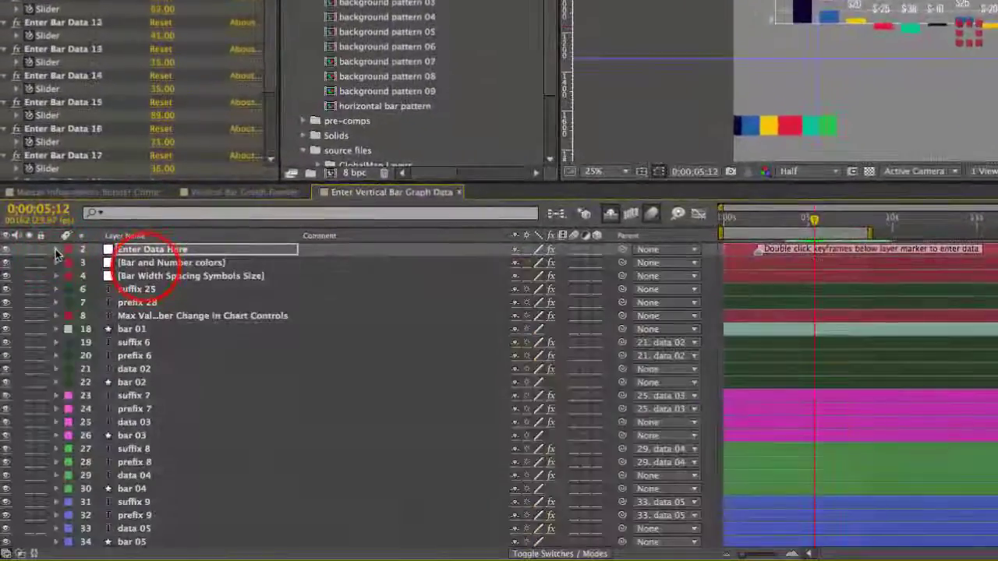
Try blue 236BC7 as the text and symbol color on the Bar and Number colors layer, and locate the Bar Color 01 effect.
click(145, 264)
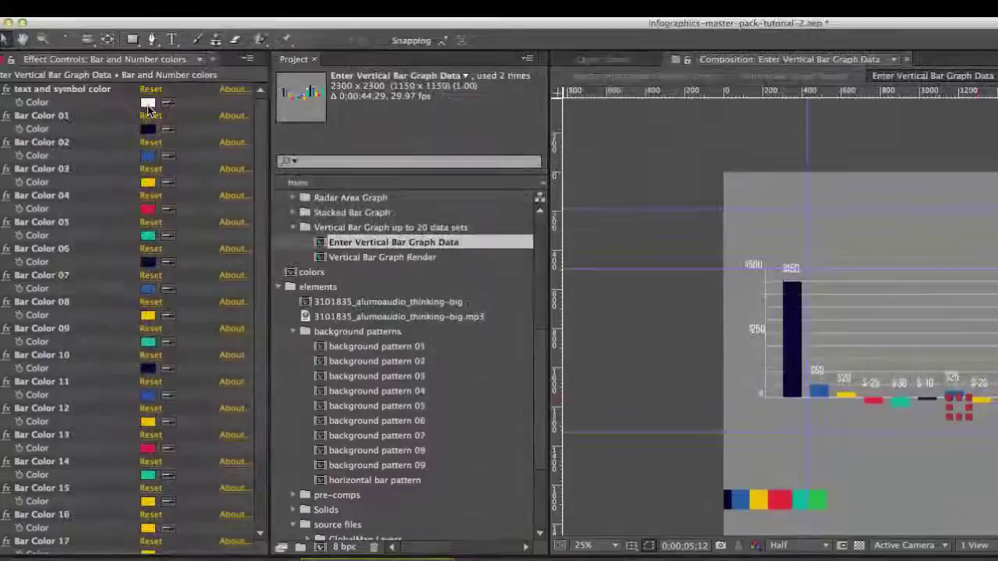
click(148, 102)
click(297, 276)
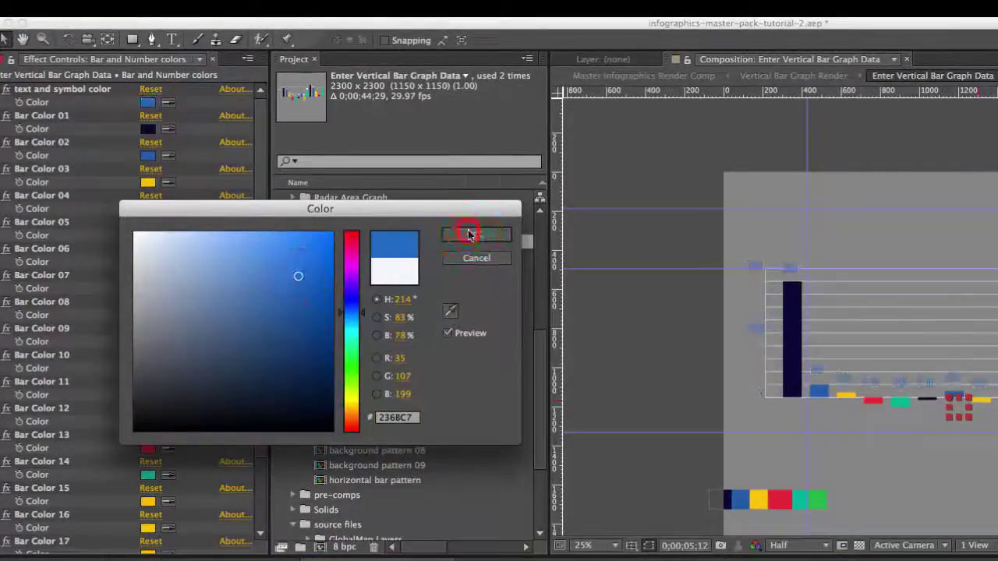
click(470, 234)
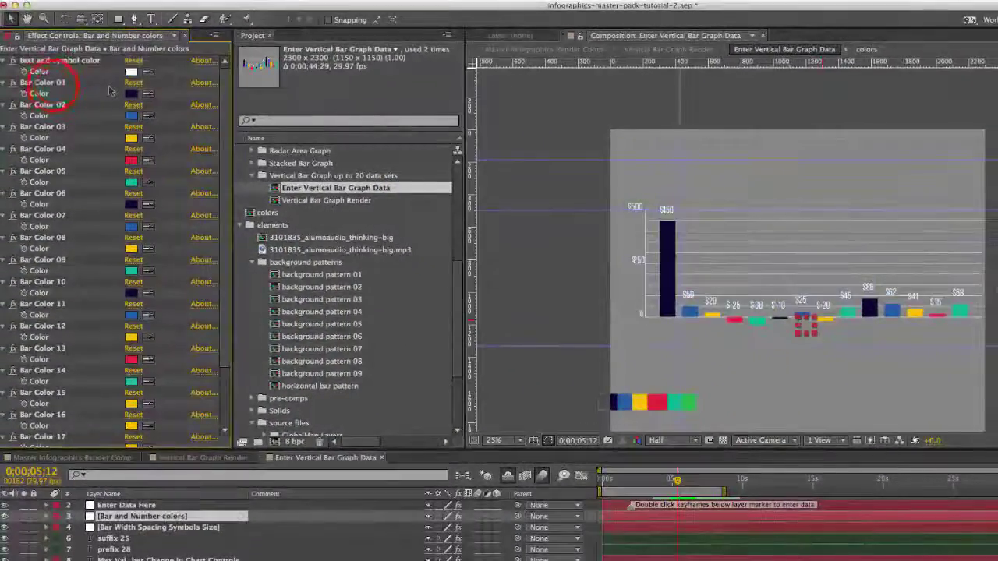
click(45, 86)
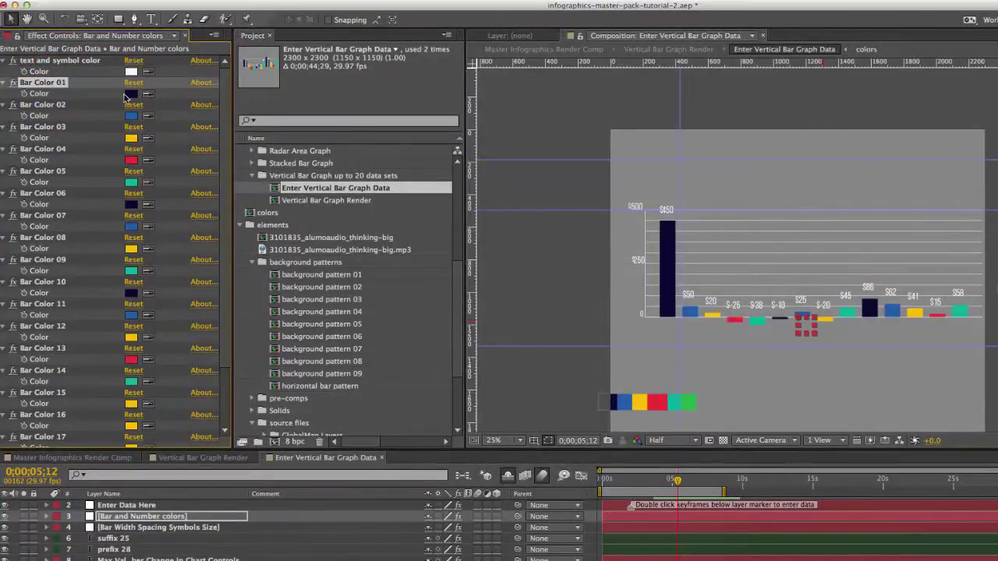
Try out the bar width and spacing on the Bar Width Spacing Symbols Size layer and set the numbers size to 36.
click(125, 527)
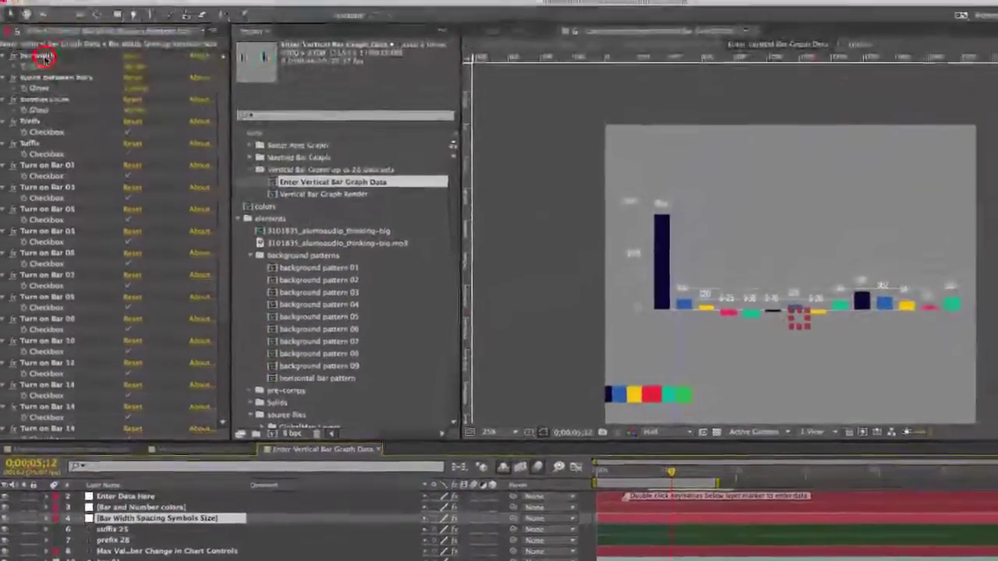
mouse_move(137, 70)
mouse_down()
mouse_move(187, 73)
mouse_move(139, 70)
mouse_move(152, 96)
mouse_move(195, 95)
mouse_move(84, 97)
mouse_up()
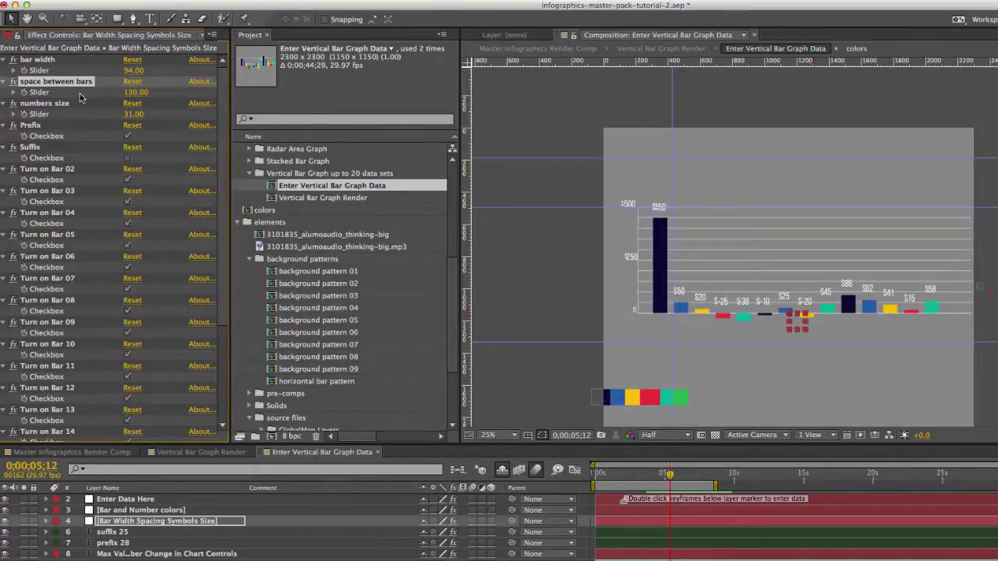
click(45, 103)
click(142, 121)
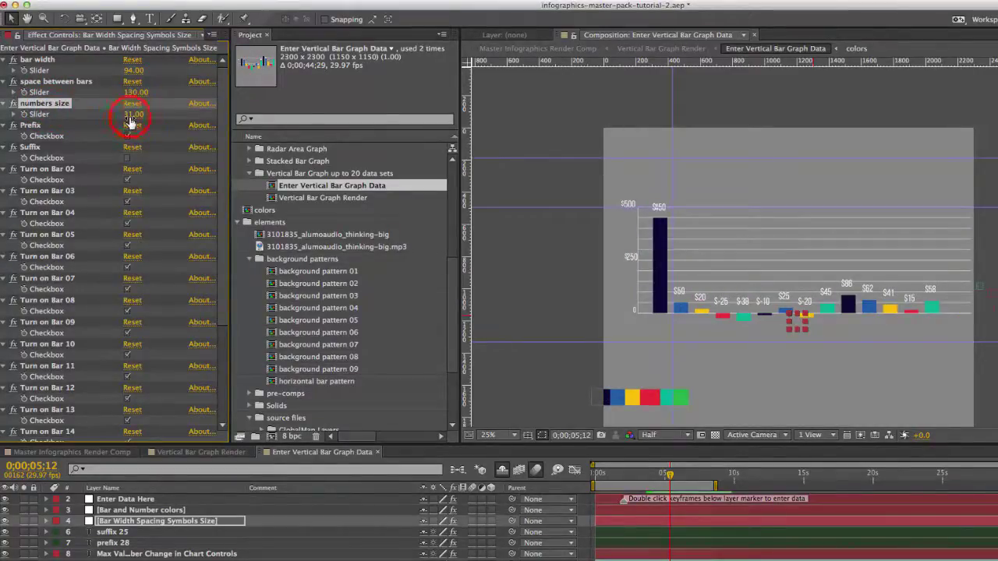
drag(130, 116, 97, 116)
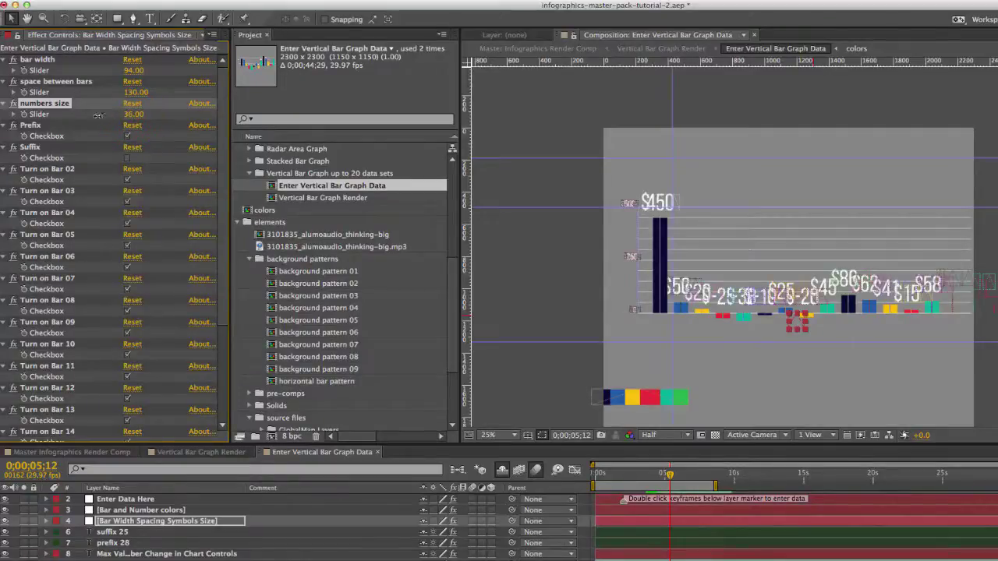
Turn off the dollar prefix and turn on the percent suffix for the graph's numbers.
click(31, 125)
click(127, 137)
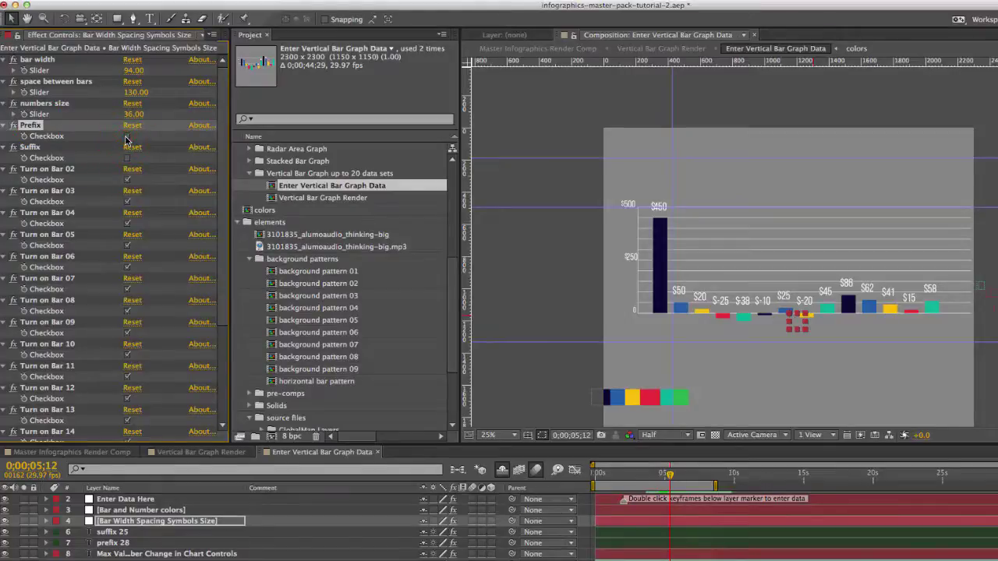
click(128, 158)
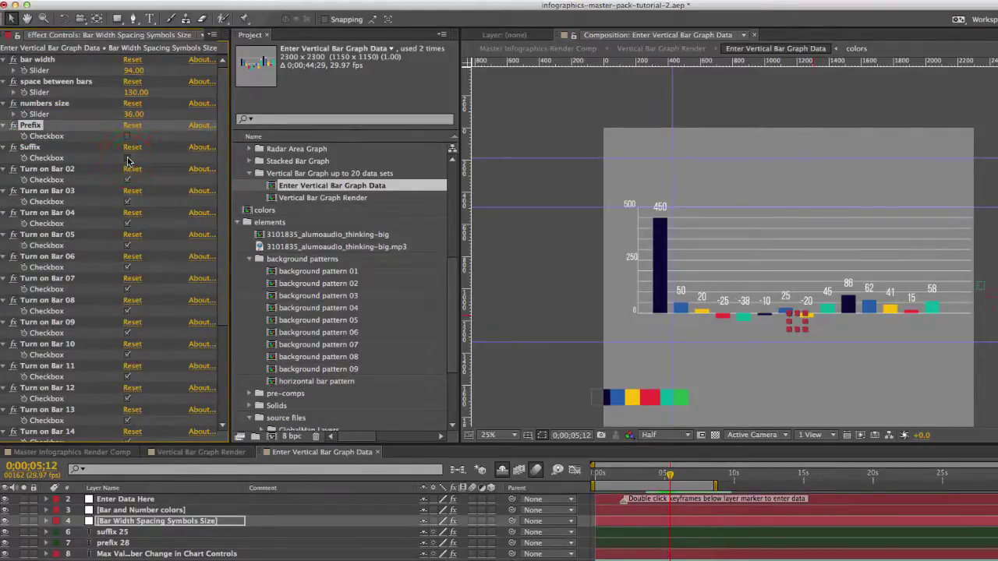
click(127, 159)
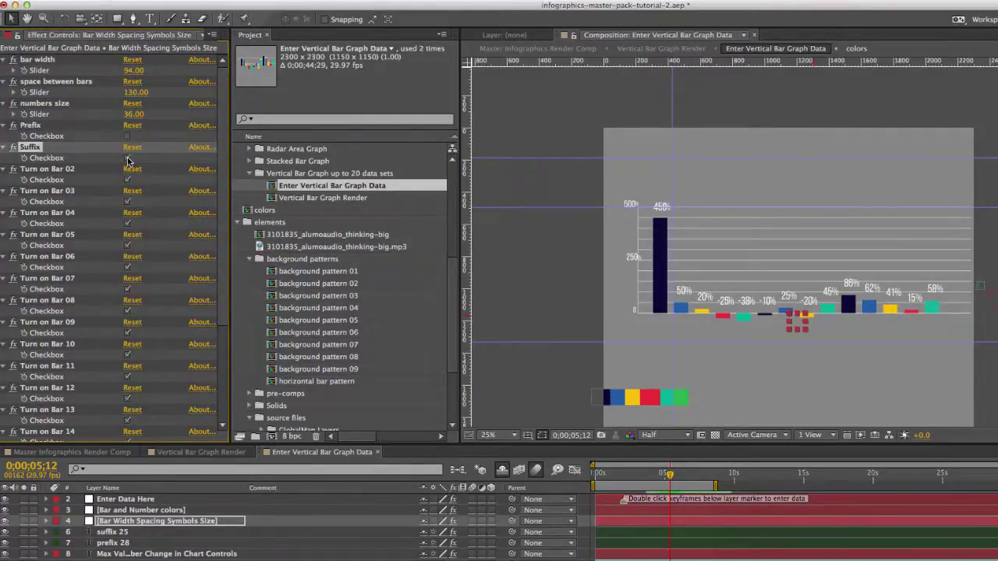
click(127, 136)
click(127, 137)
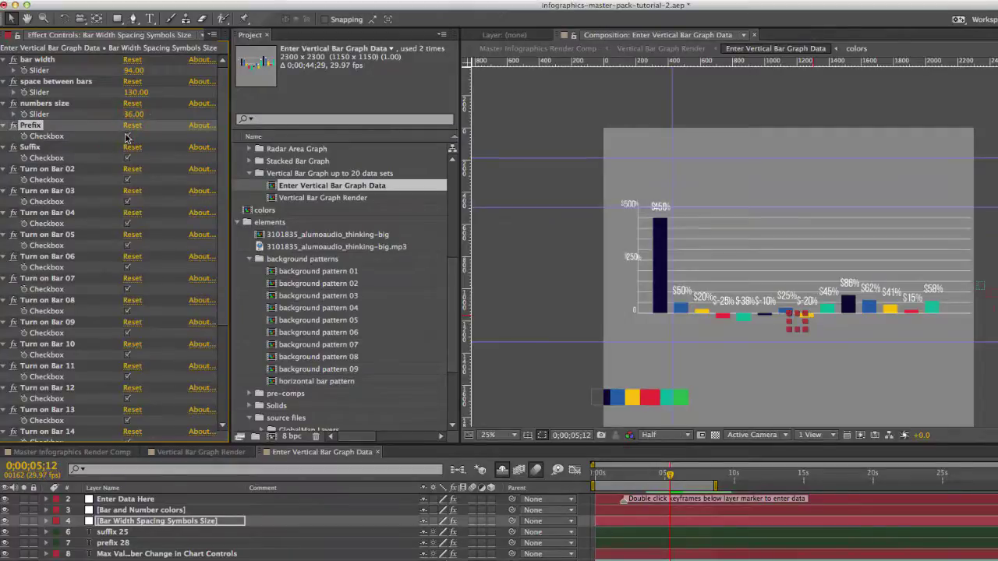
click(127, 136)
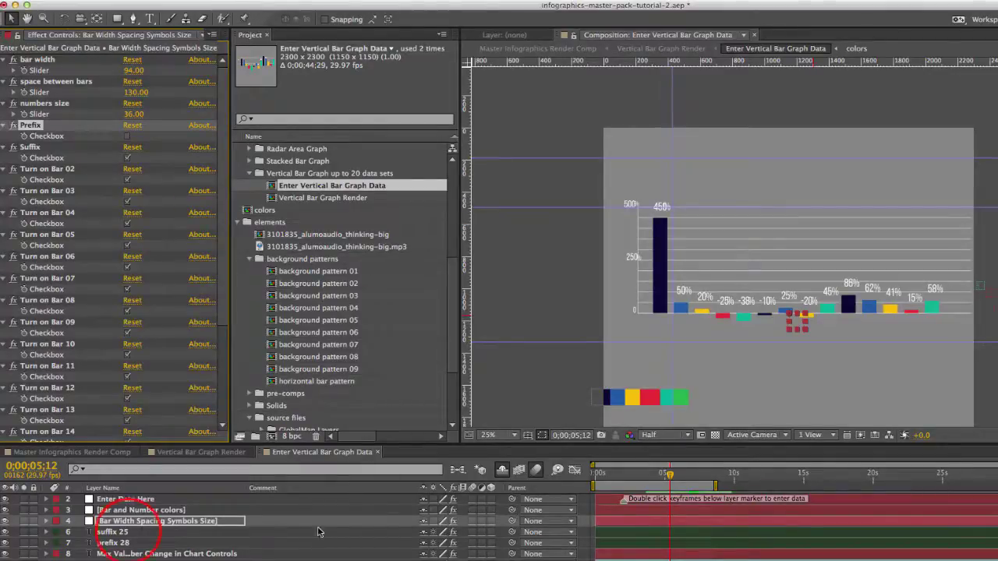
Change the suffix text of the graph's numbers to M and nudge the first bar's suffix to the right of its number.
click(127, 532)
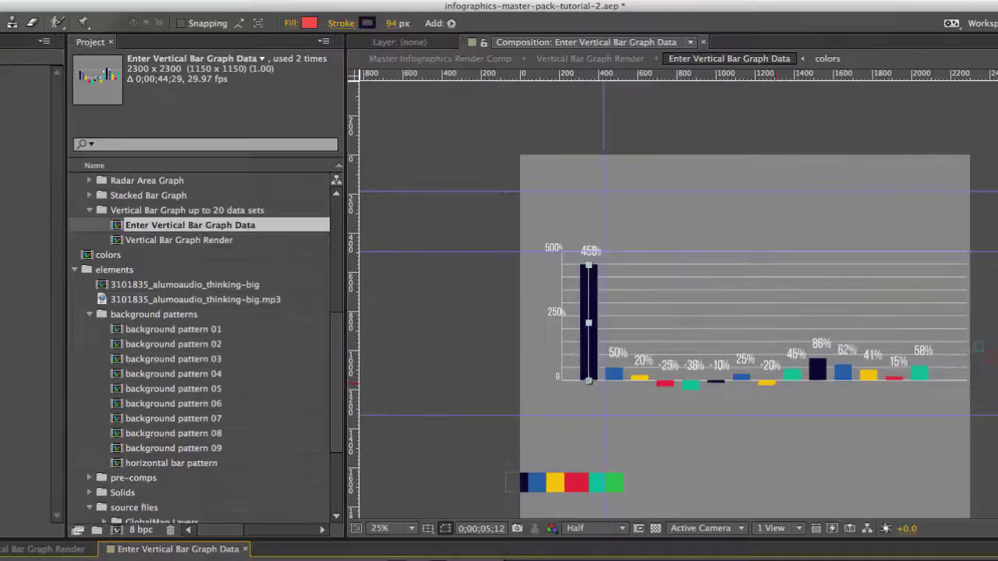
click(111, 481)
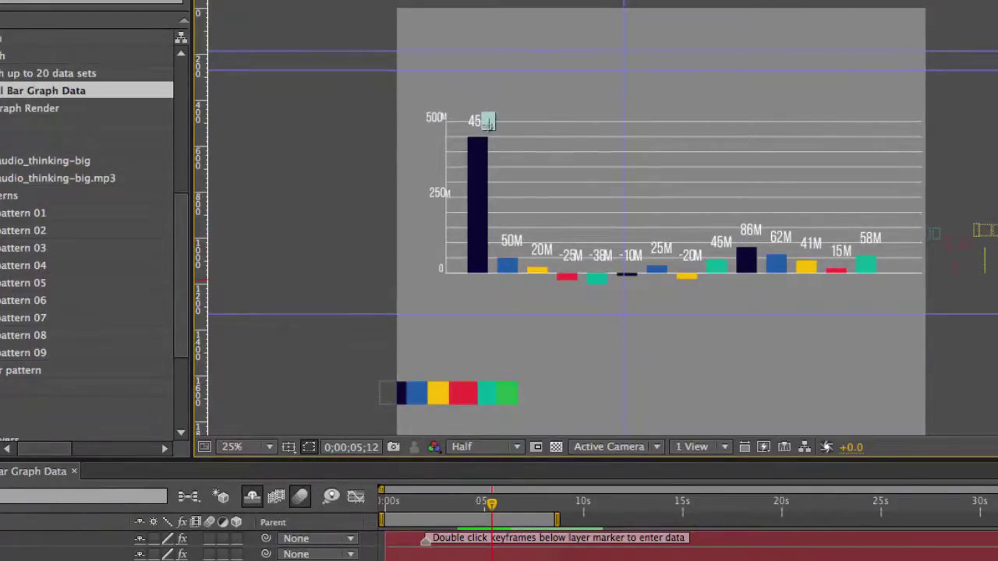
key(z)
click(495, 128)
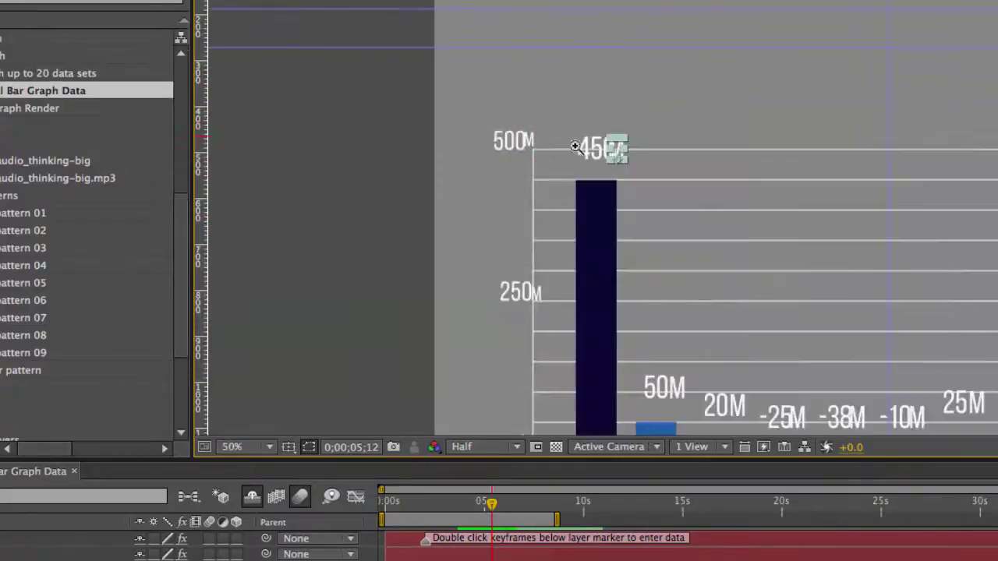
key(v)
click(617, 158)
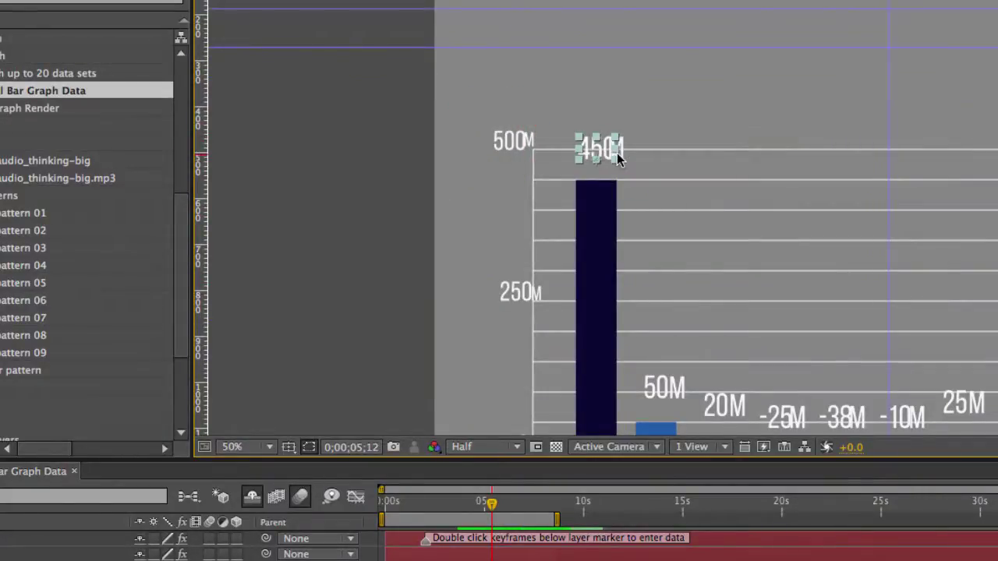
click(621, 151)
click(623, 149)
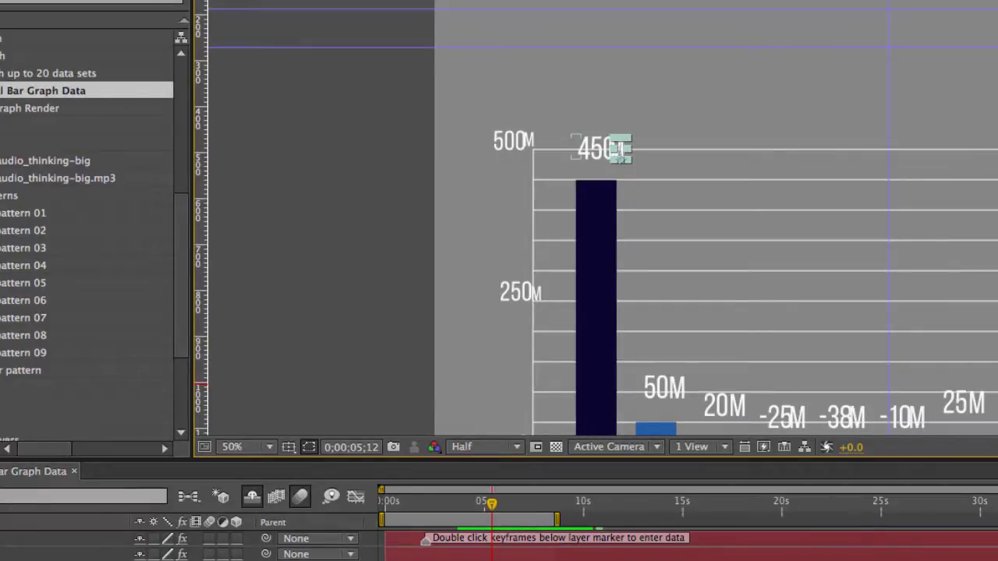
key(Right)
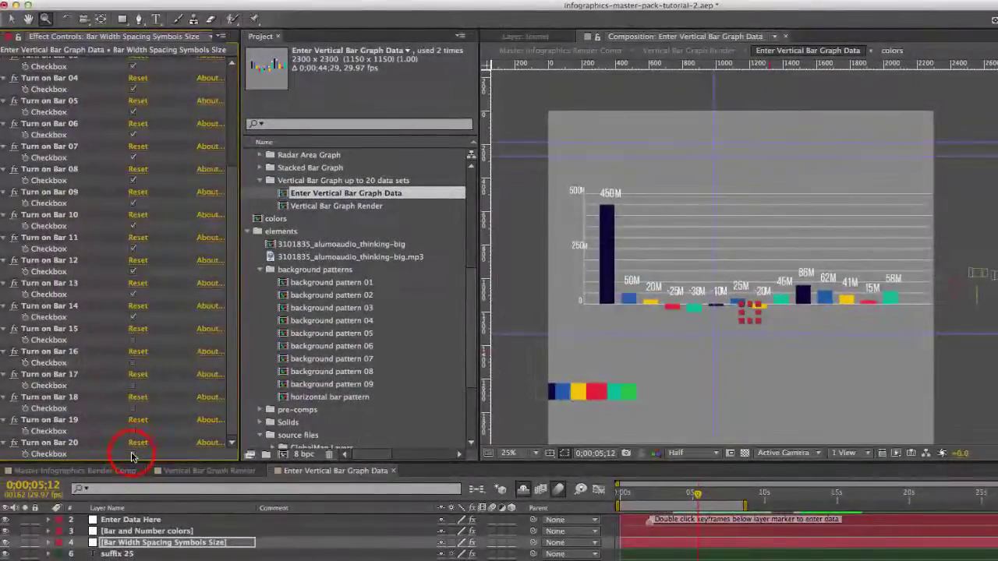
Turn on bars 15 through 20 in the Bar Width Spacing Symbols Size effects.
click(132, 440)
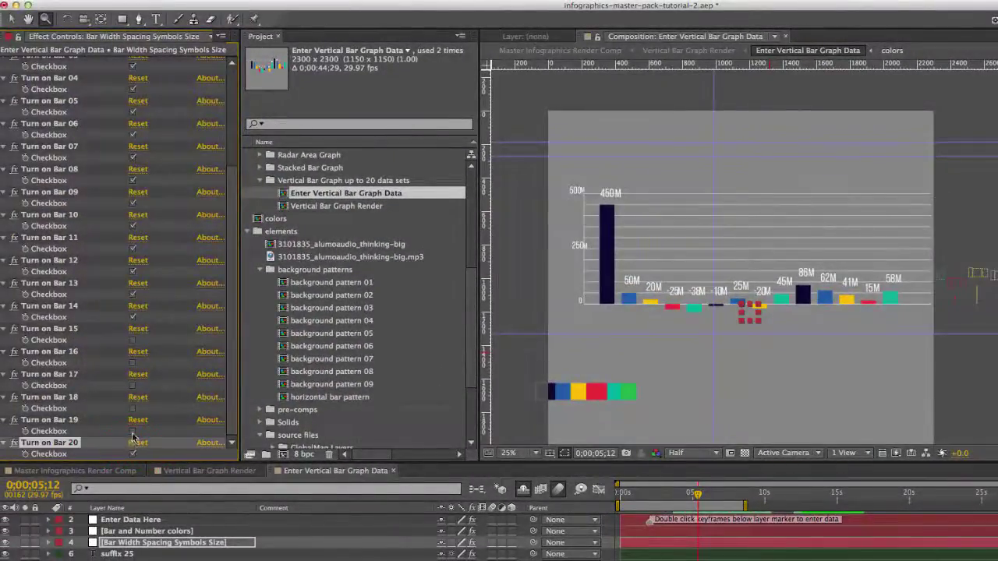
shift+click(76, 288)
click(133, 340)
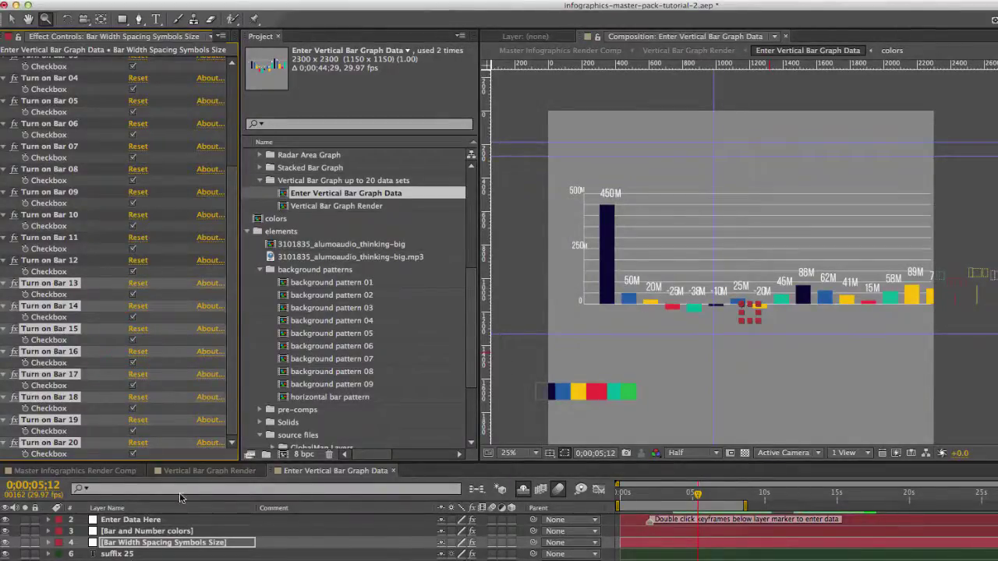
Reduce the space between bars slightly on the Bar Width Spacing Symbols Size layer to fit more bars in the graph.
click(134, 542)
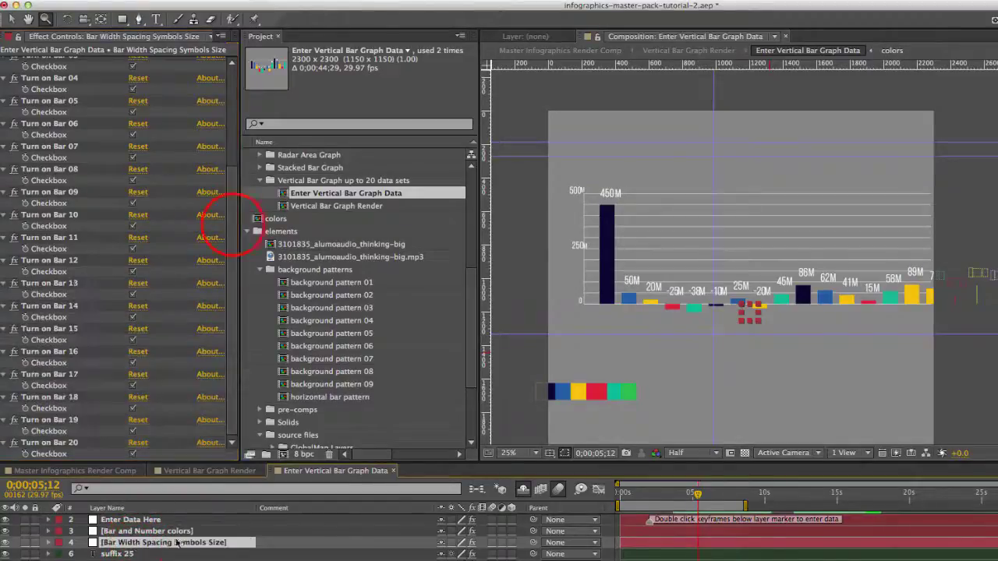
scroll(222, 226, up, 10)
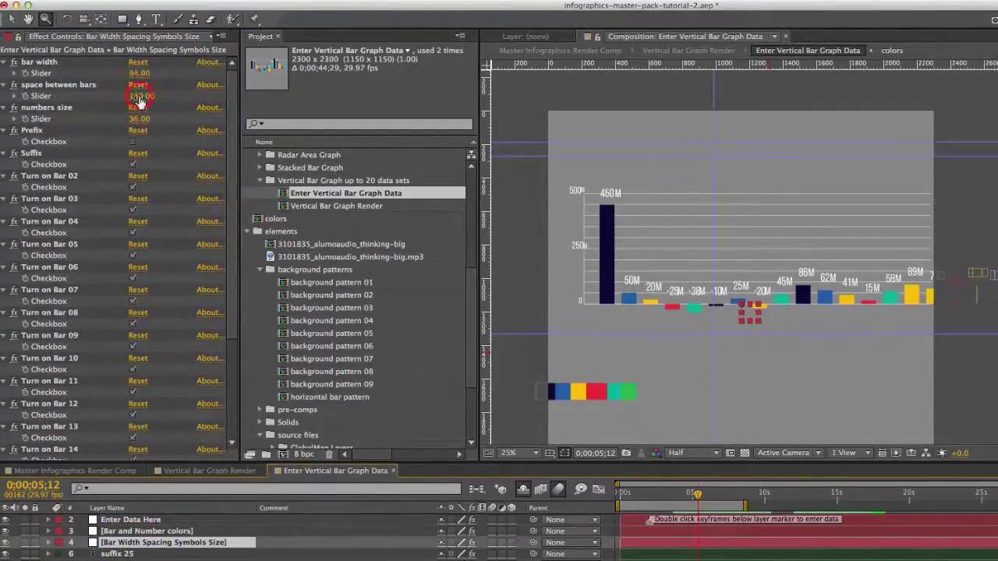
drag(139, 99, 172, 100)
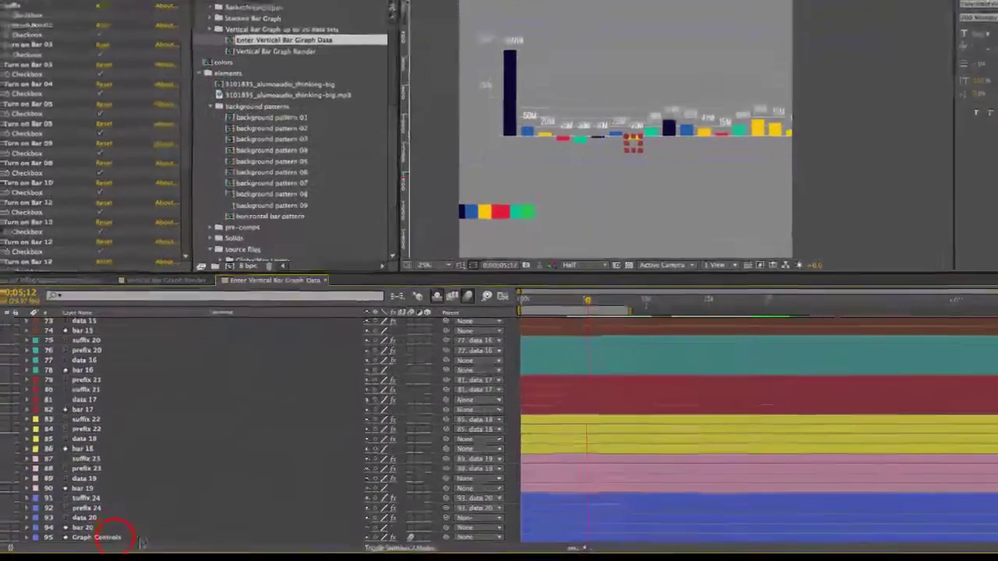
Make the X units and Y Units groups visible in the contents of the Graph Controls layer.
click(116, 537)
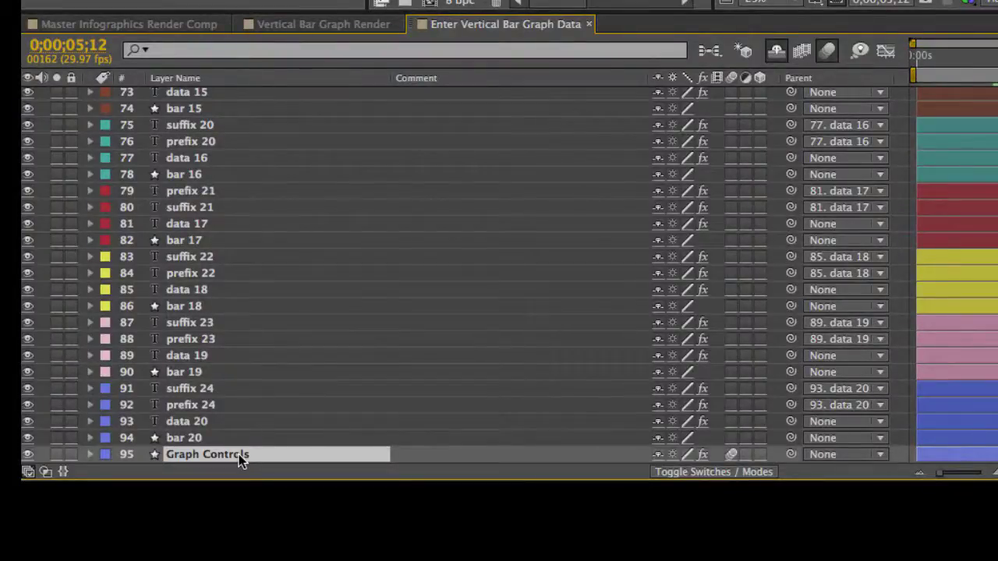
click(90, 455)
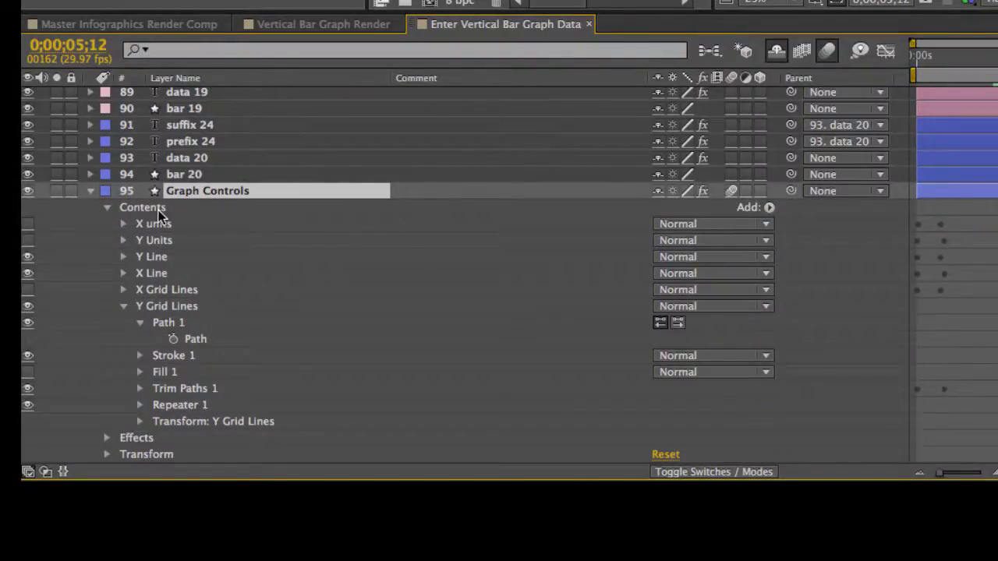
drag(28, 224, 28, 240)
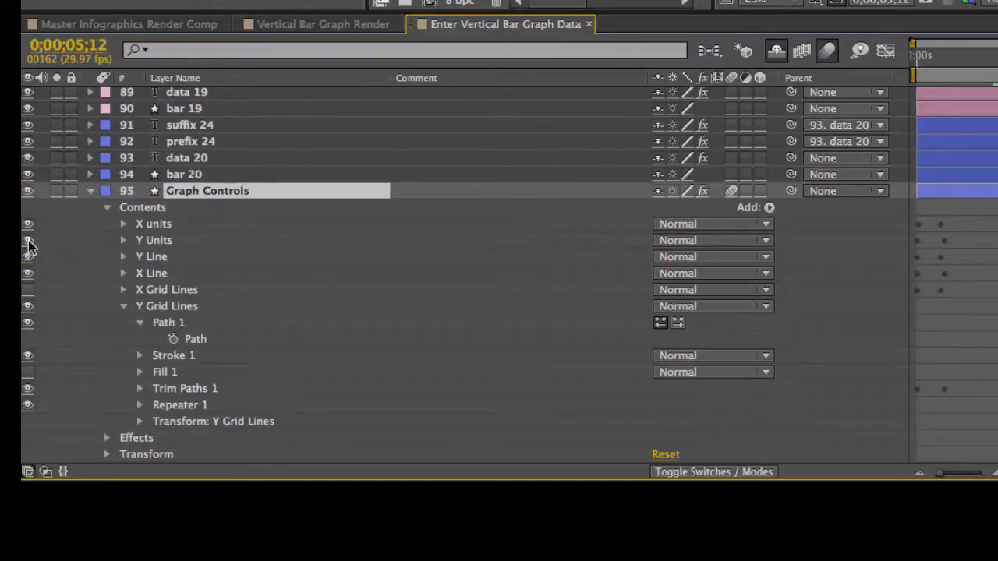